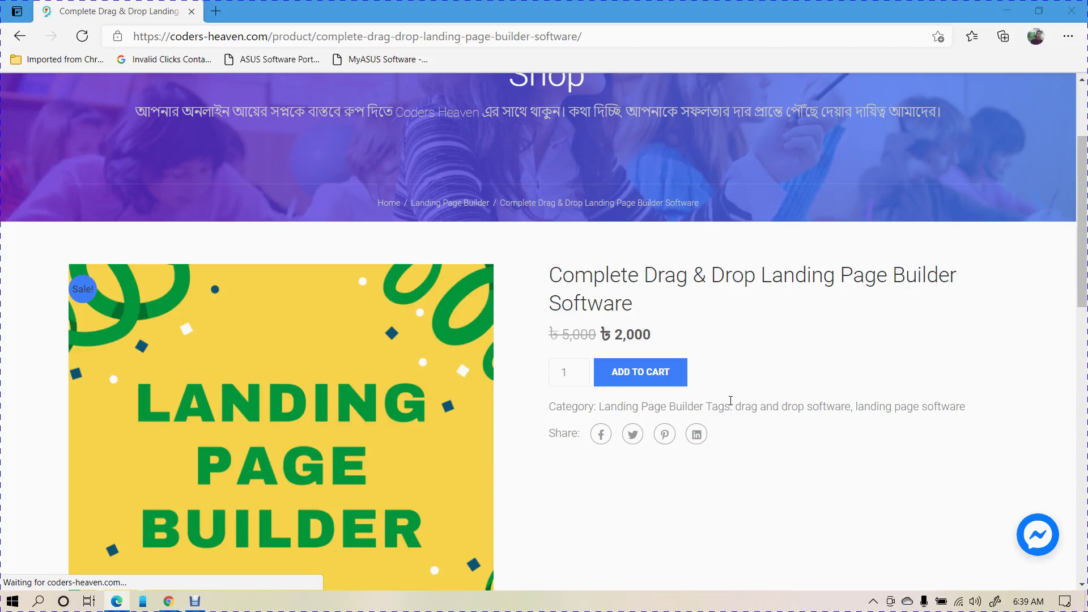
# - Scroll to the Complete Drag & Drop Landing Page Builder Software details and add it to the cart, making 1 item
pyautogui.scroll(-1, 730, 400)
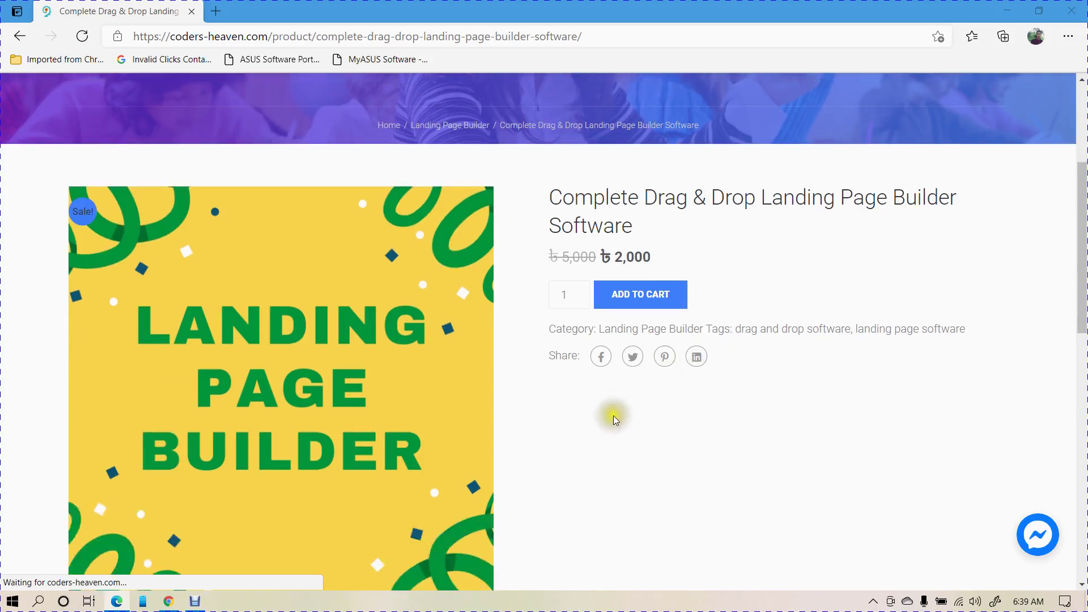
pyautogui.scroll(-1, 610, 422)
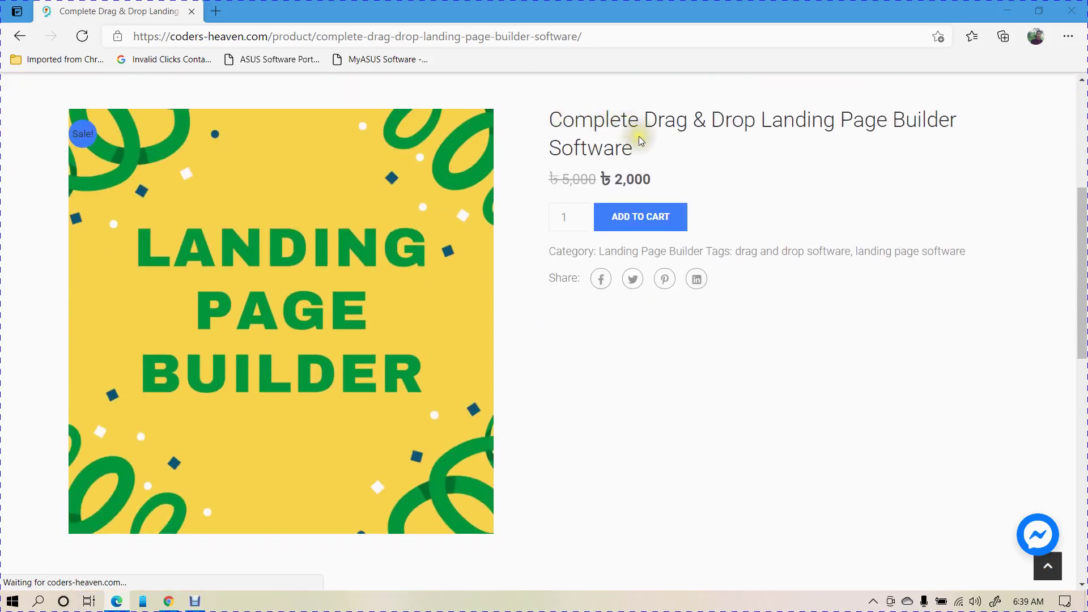
pyautogui.click(606, 182)
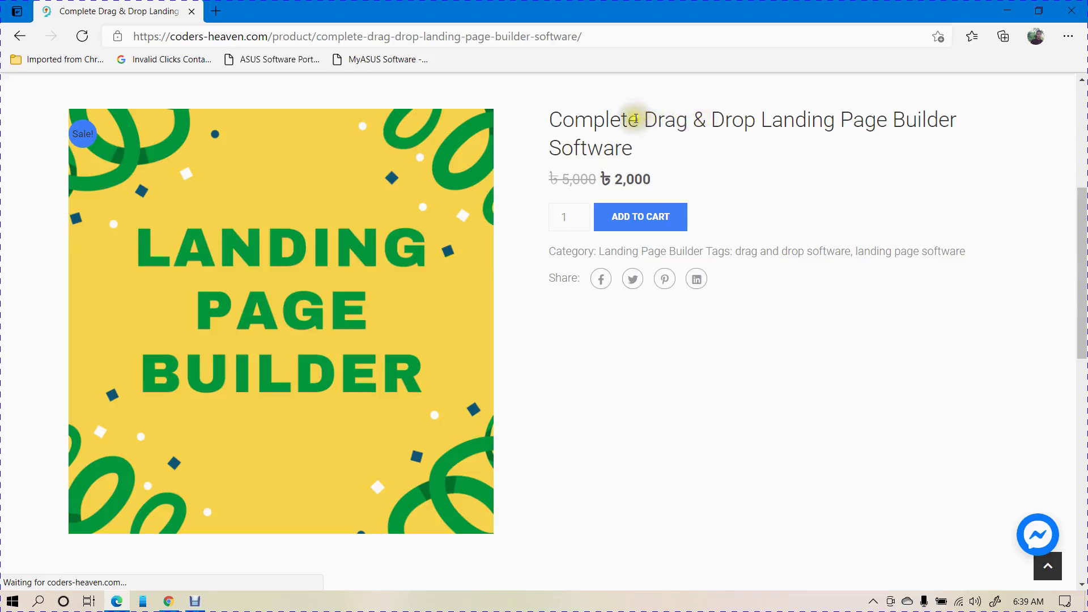
pyautogui.moveTo(637, 120); pyautogui.dragTo(790, 120)
pyautogui.click(839, 118)
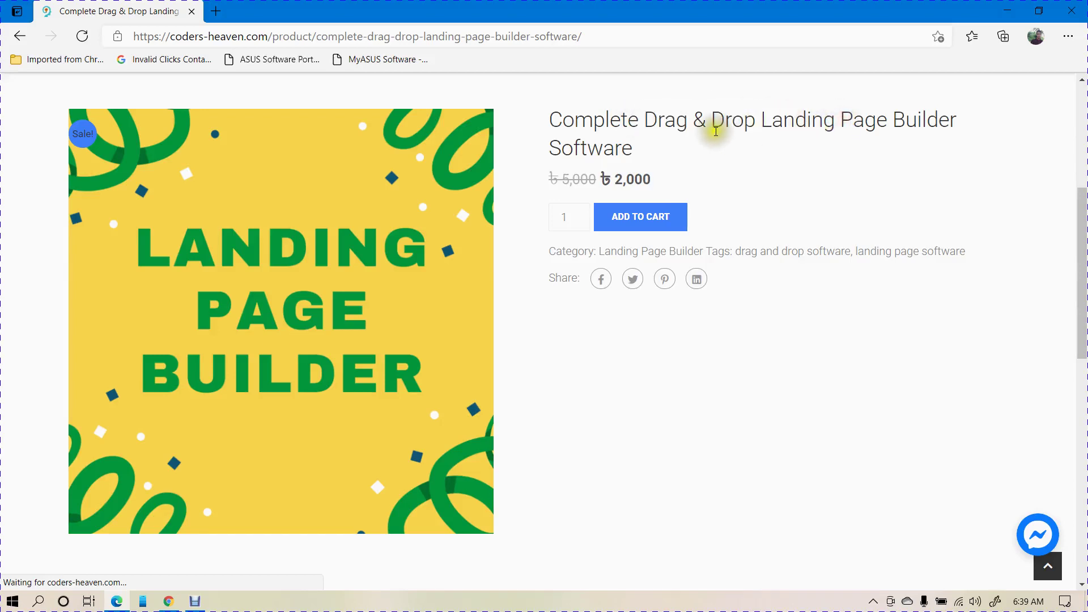
pyautogui.moveTo(640, 121); pyautogui.dragTo(753, 118)
pyautogui.click(756, 119)
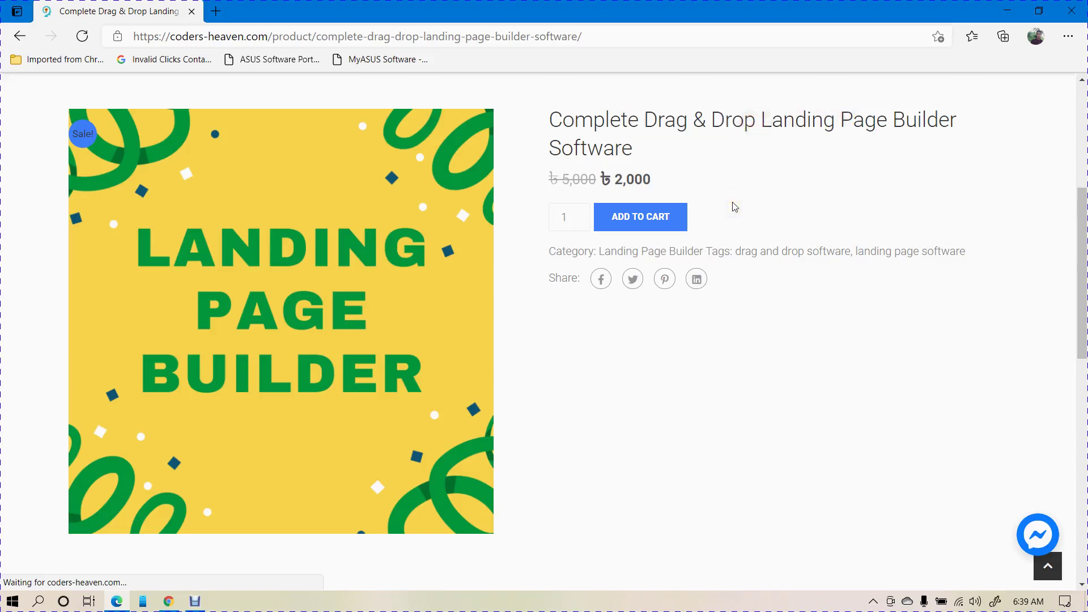
pyautogui.click(638, 221)
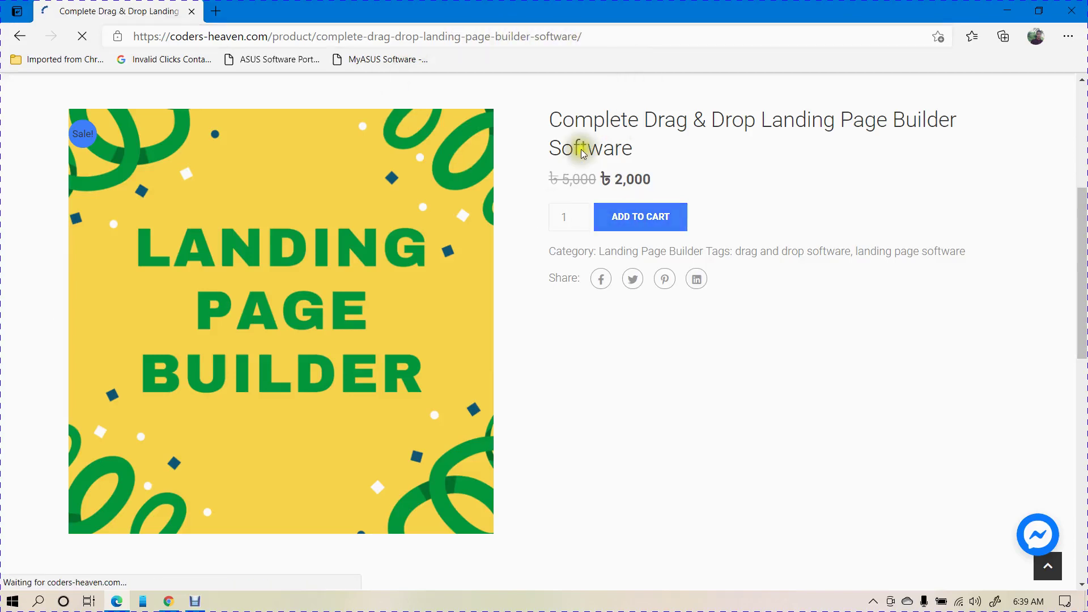
pyautogui.scroll(-3, 583, 169)
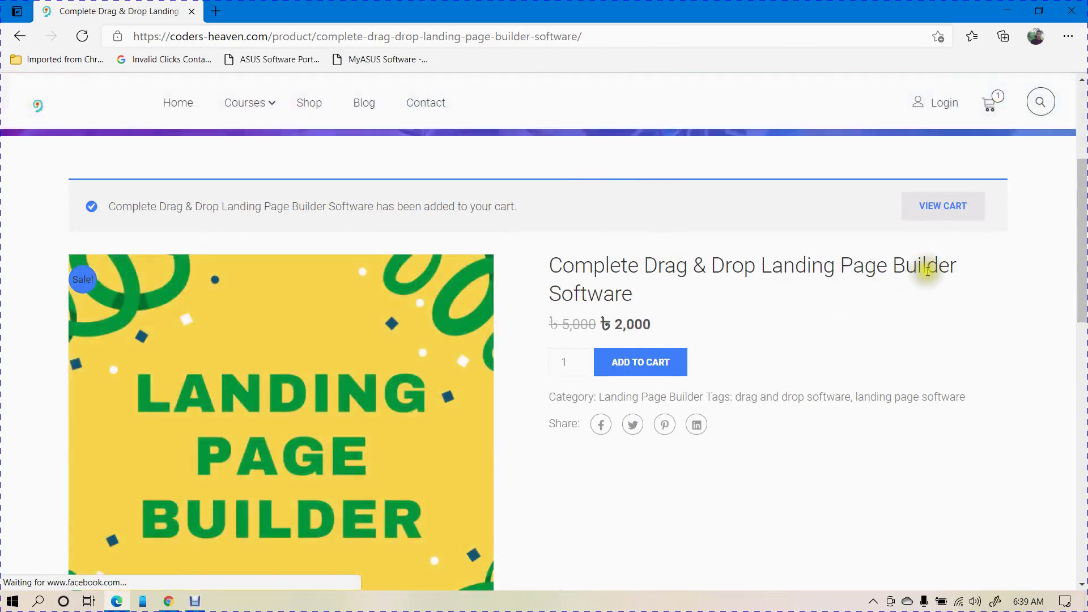
# - View the cart with the ৳2,000 landing page builder, dismiss the ad, and proceed to checkout
pyautogui.click(942, 206)
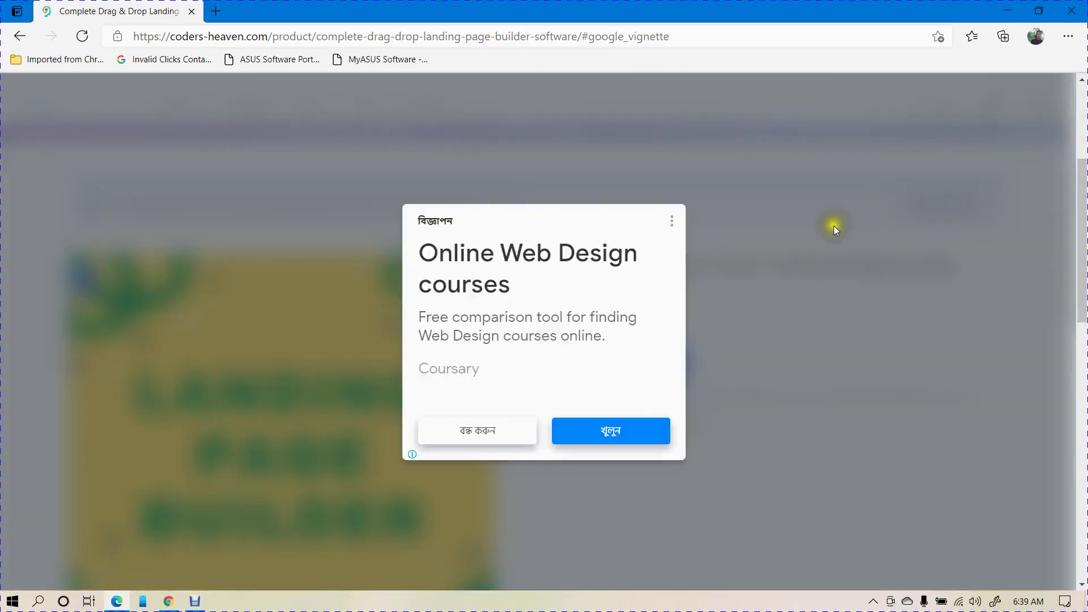
pyautogui.click(453, 420)
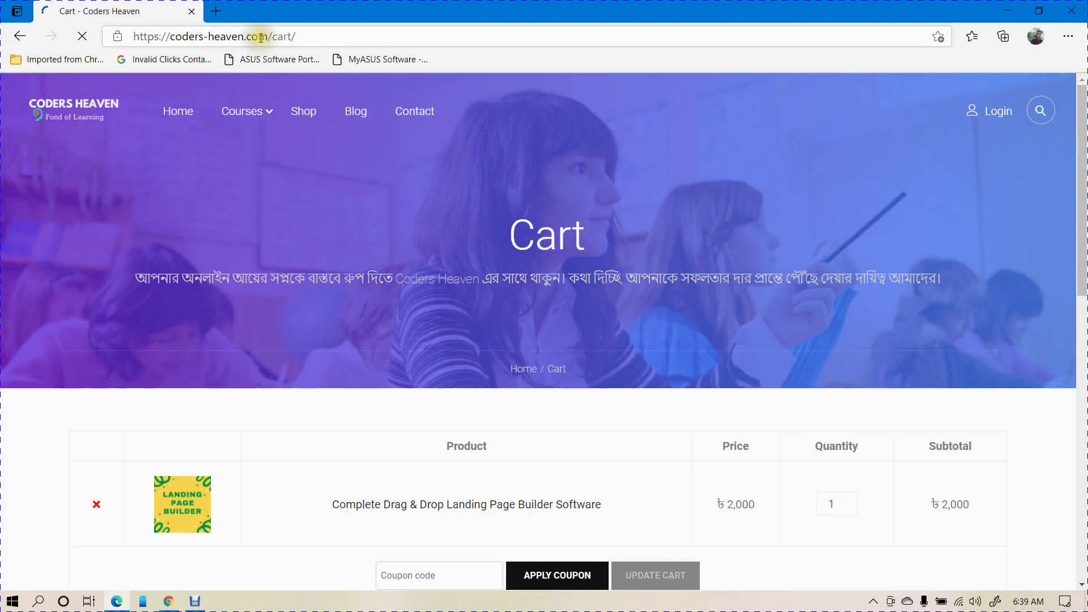
pyautogui.moveTo(258, 35); pyautogui.dragTo(320, 31)
pyautogui.click(433, 187)
pyautogui.scroll(-4, 414, 226)
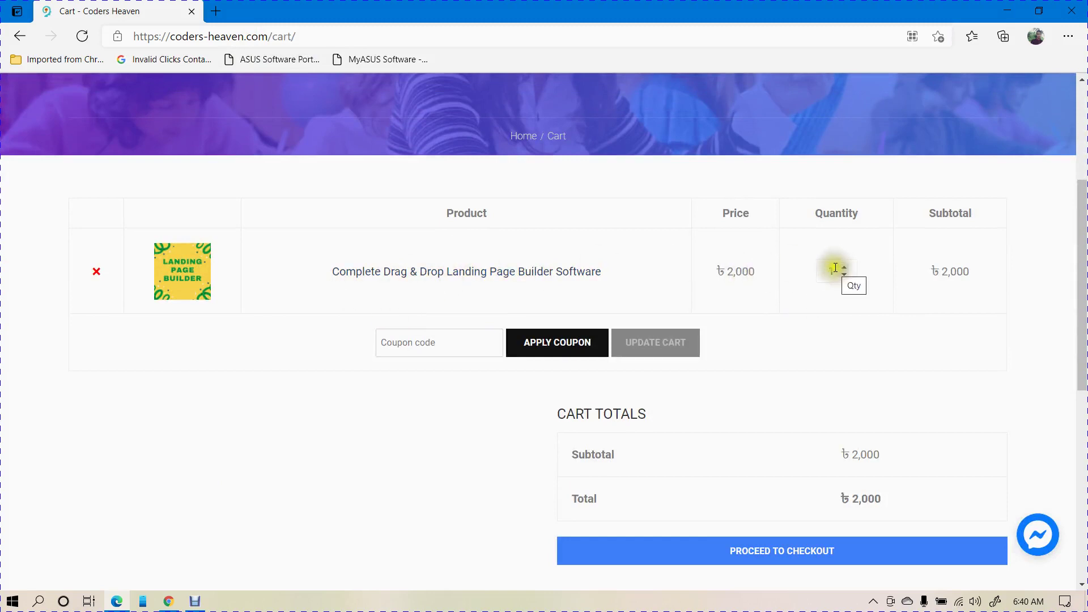
pyautogui.scroll(-3, 958, 284)
pyautogui.click(789, 400)
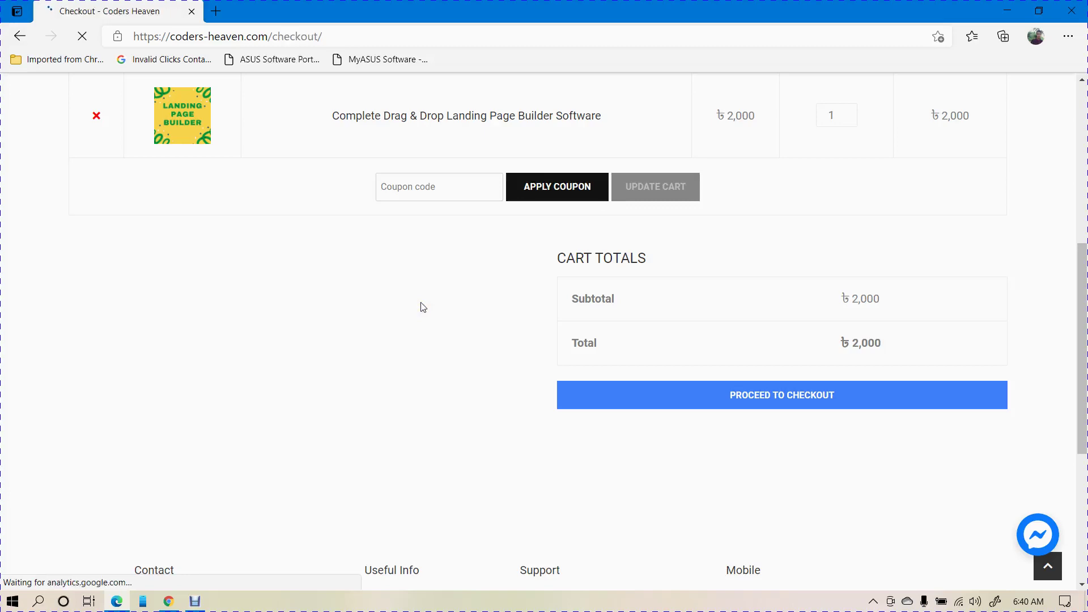
# - Enter the buyer's first name, last name, street address and town in the billing form
pyautogui.scroll(-4, 422, 306)
pyautogui.scroll(-3, 421, 307)
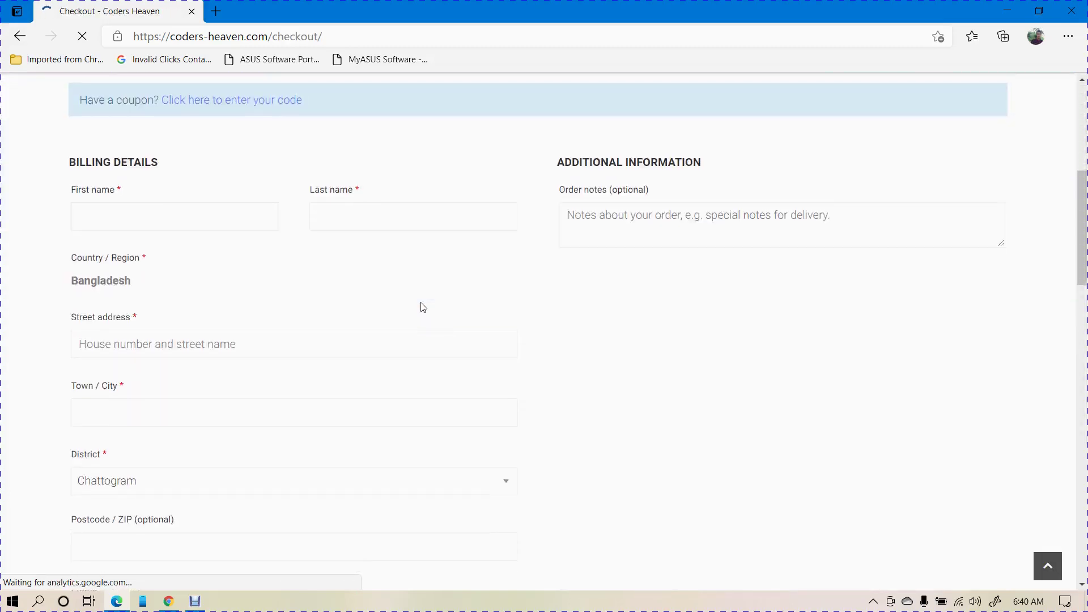
pyautogui.click(206, 217)
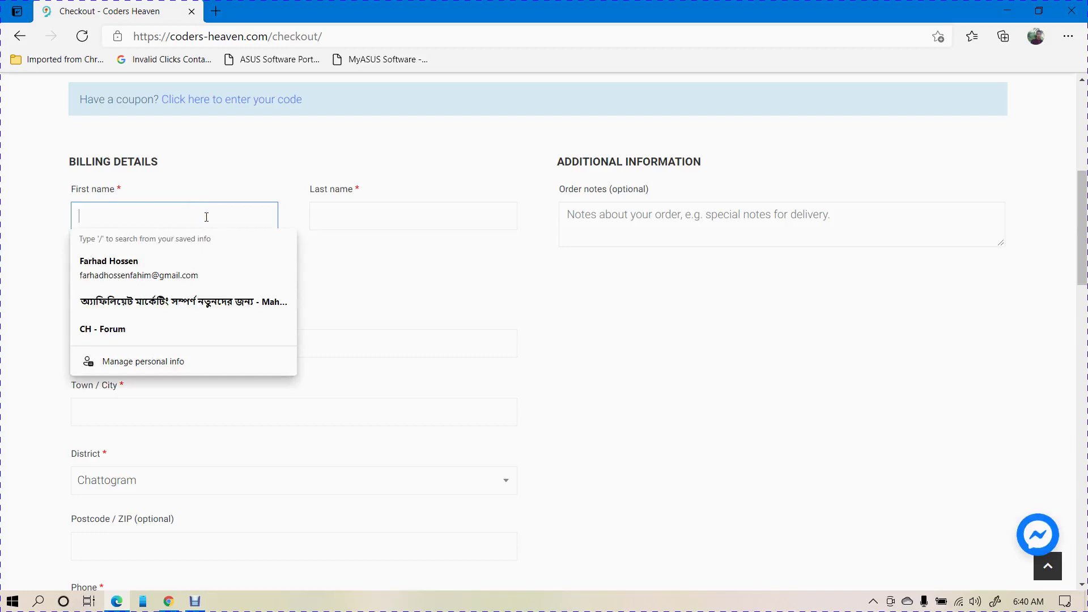
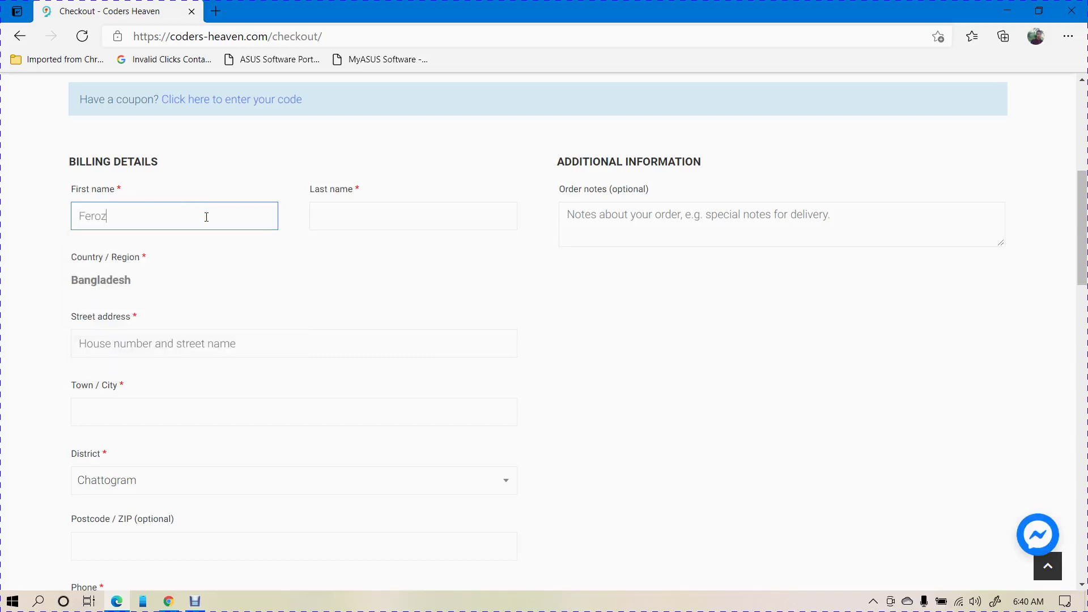
pyautogui.press('Tab')
pyautogui.press('Tab')
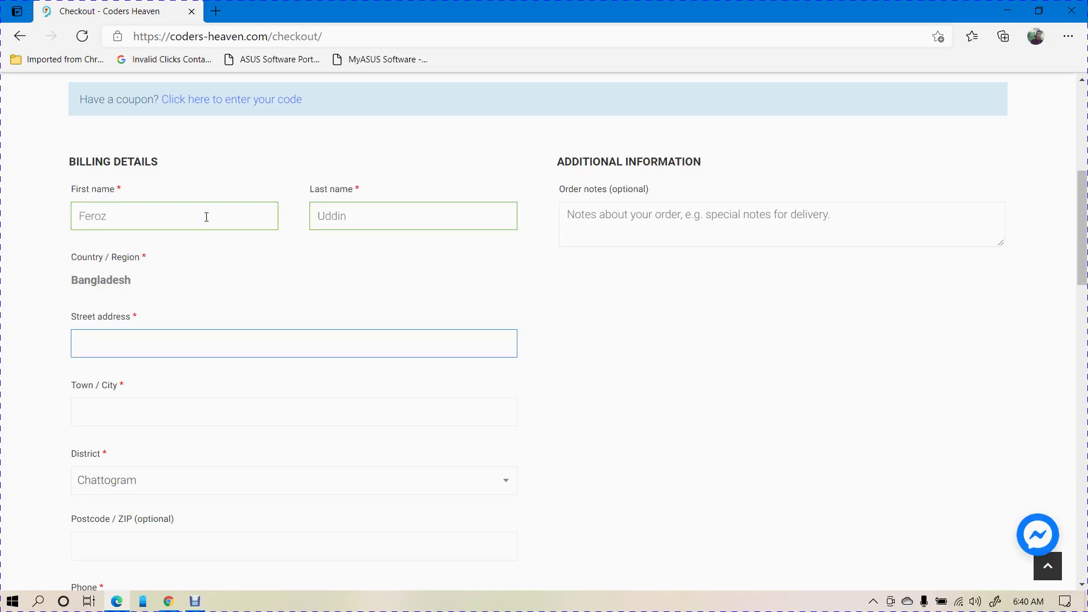
pyautogui.write('Ctg')
pyautogui.press('Tab')
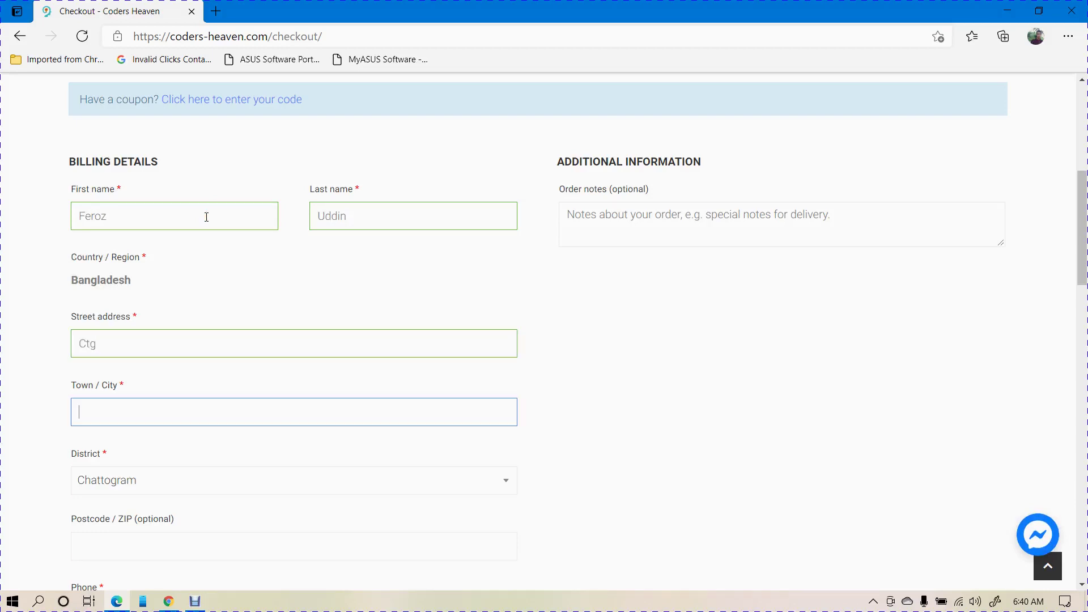
pyautogui.write('Ctg')
pyautogui.press('Tab')
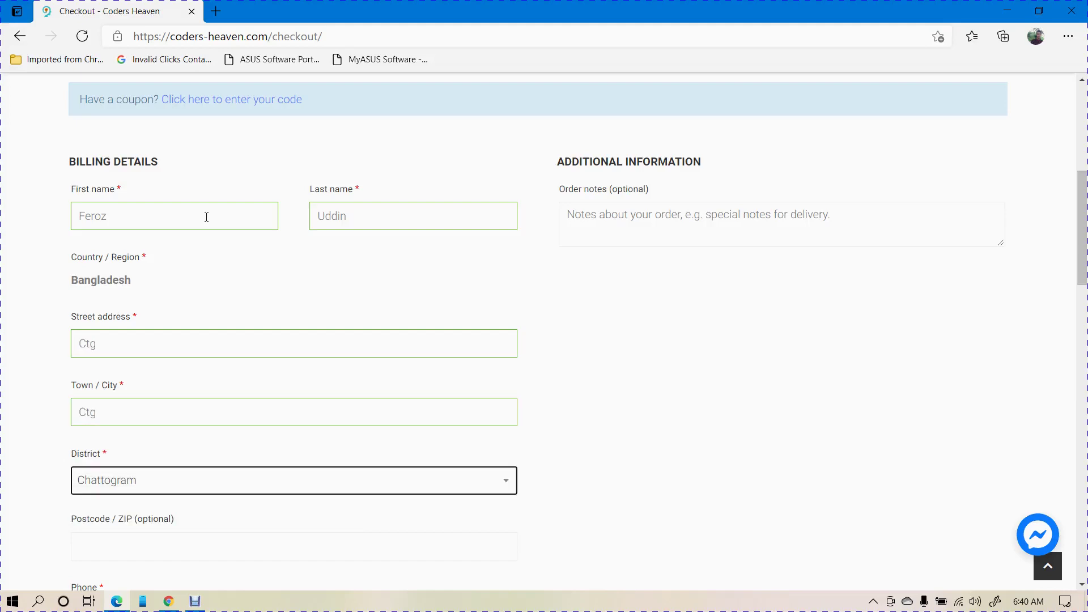
# - Fill in the buyer's phone number and e-mail address on the billing form
pyautogui.scroll(-4, 207, 217)
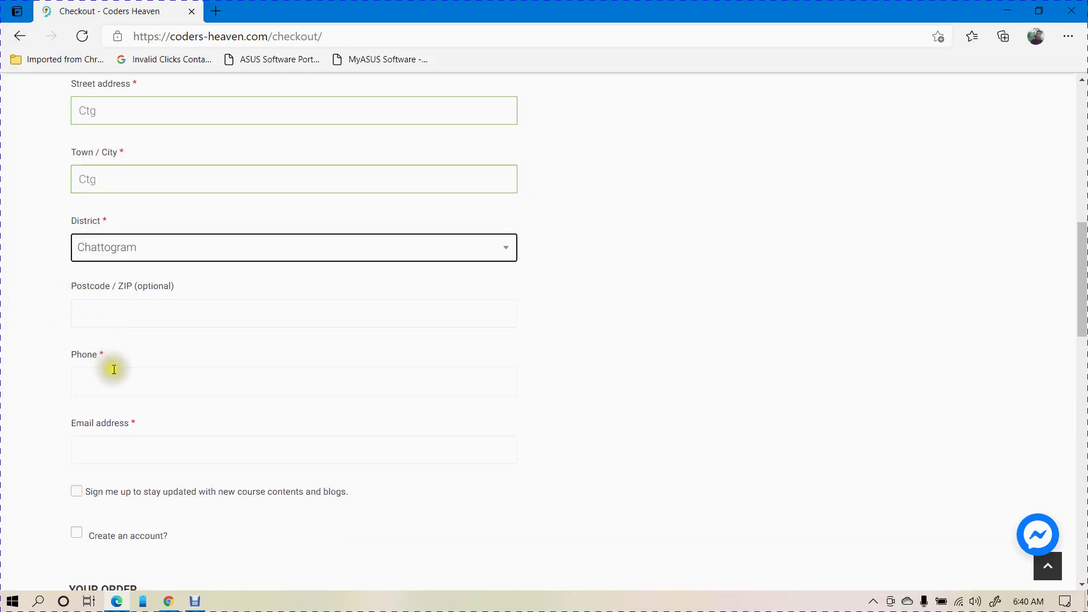
pyautogui.click(114, 369)
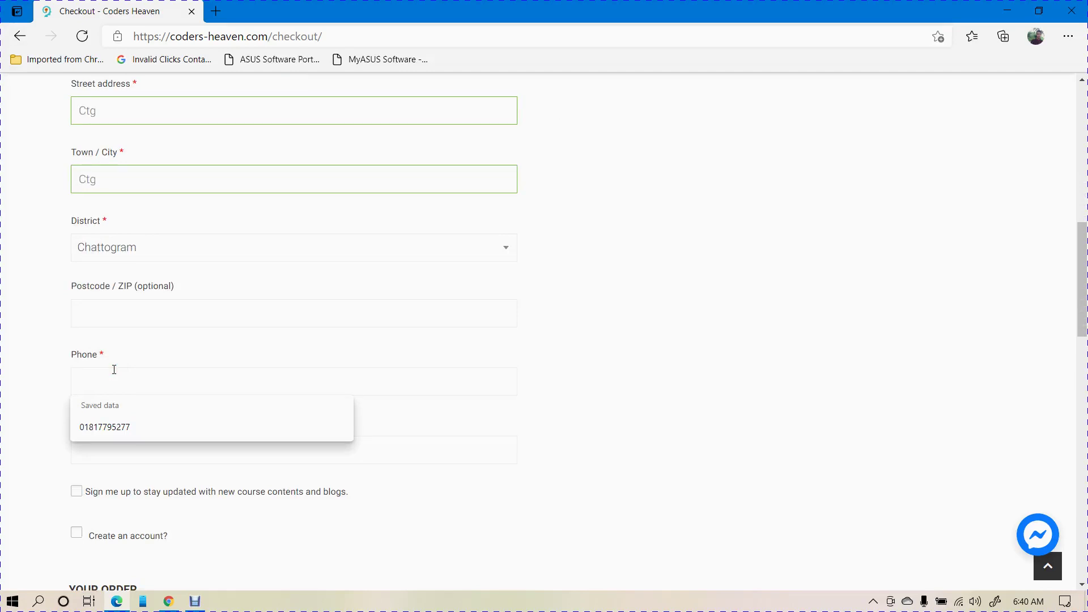
pyautogui.scroll(-3, 97, 306)
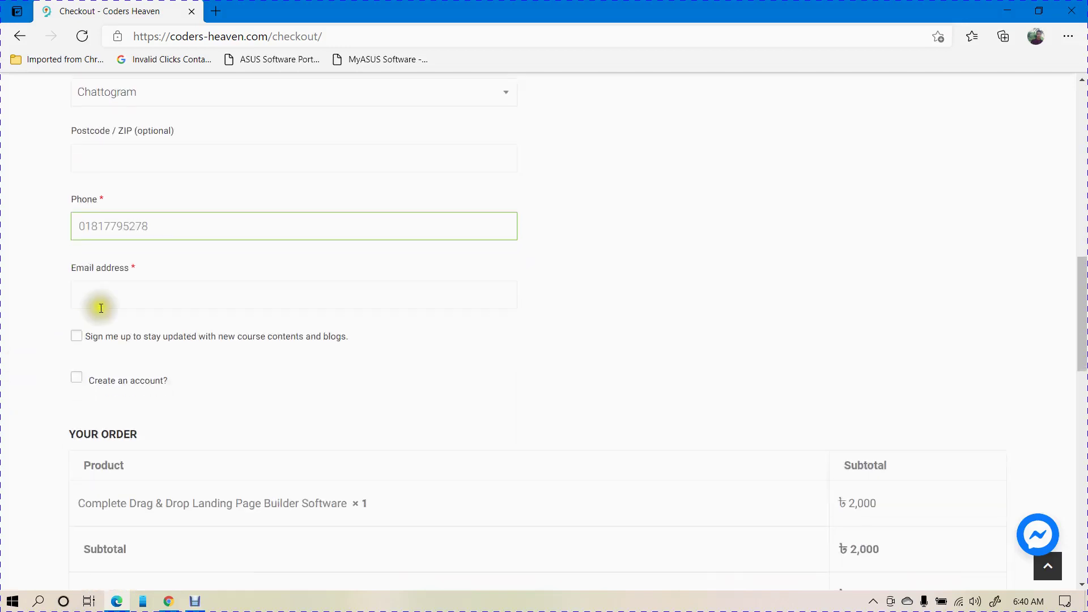
pyautogui.click(110, 301)
pyautogui.write('best')
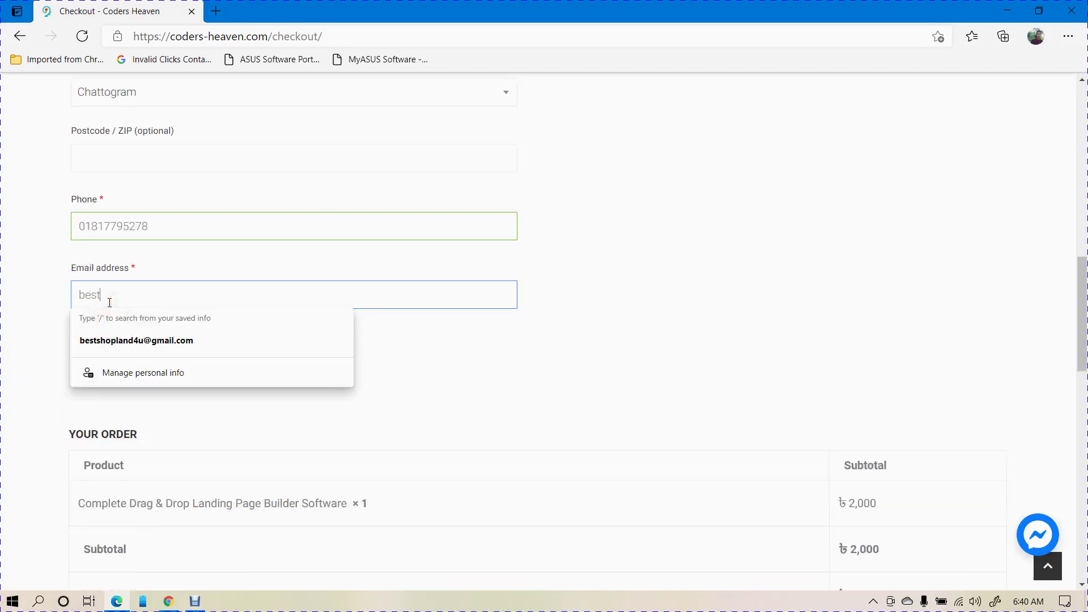
pyautogui.click(2, 253)
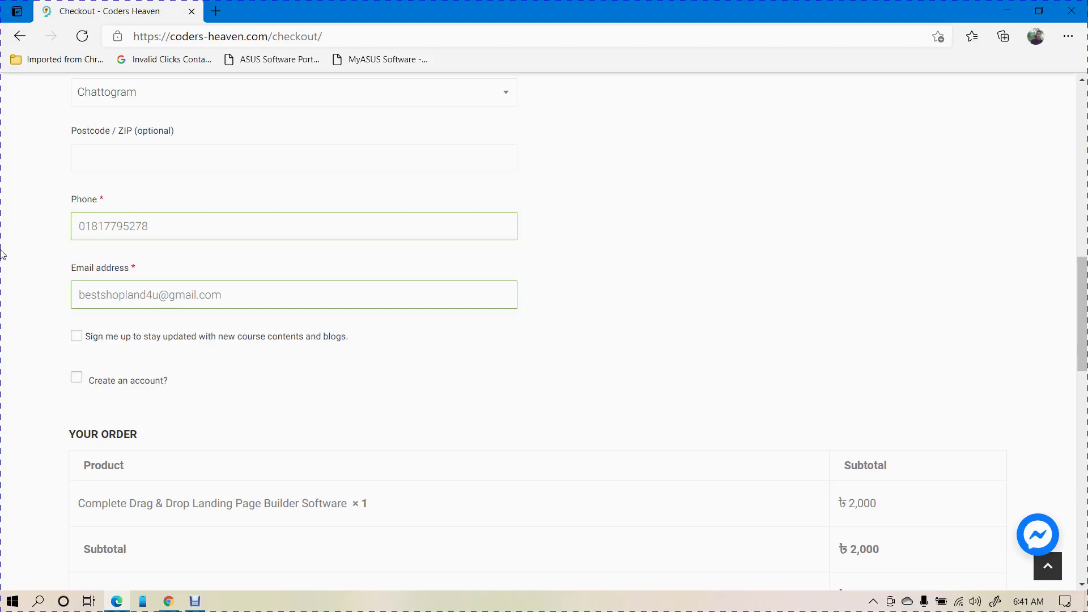
pyautogui.scroll(-3, 6, 243)
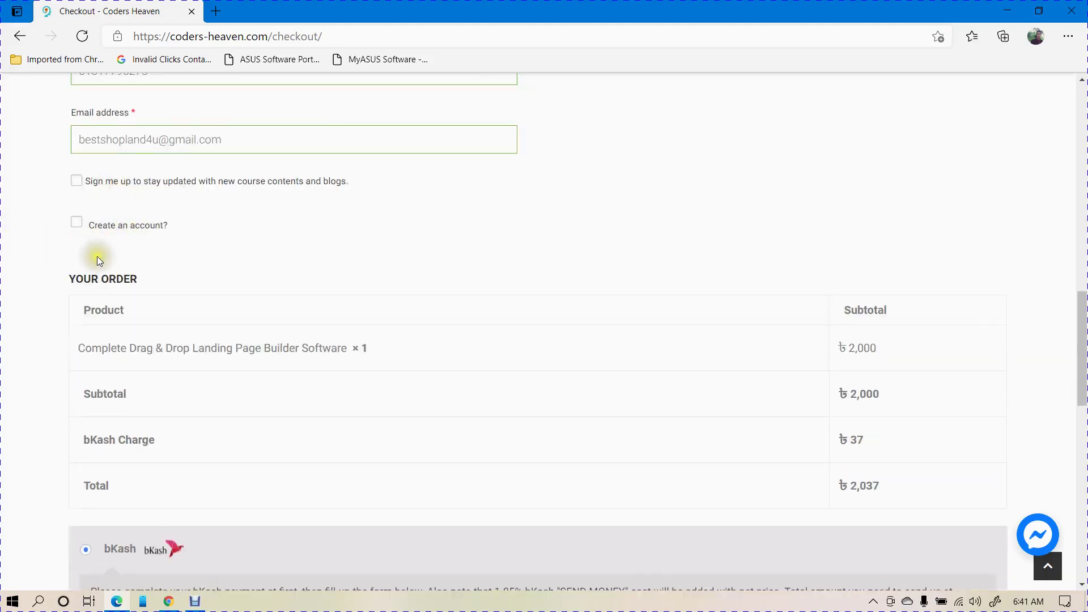
pyautogui.click(78, 225)
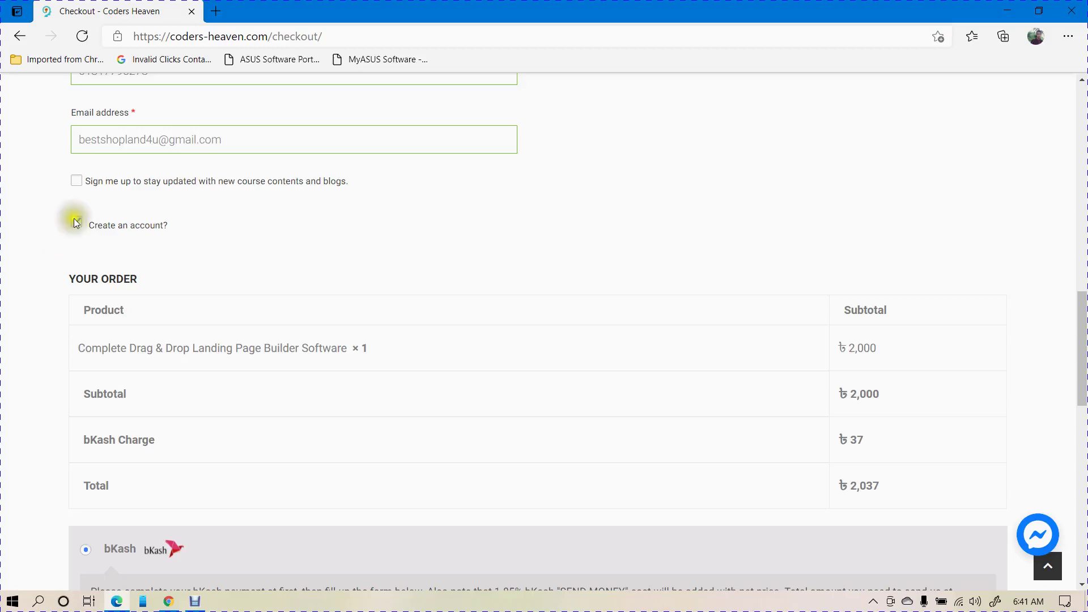
pyautogui.scroll(-4, 110, 183)
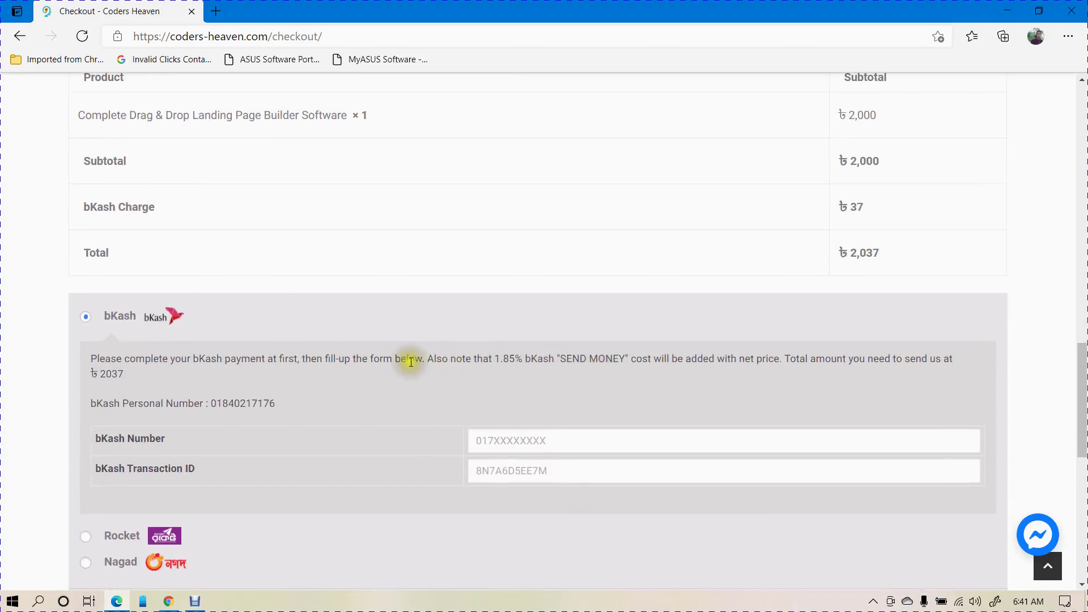
pyautogui.scroll(-1, 408, 359)
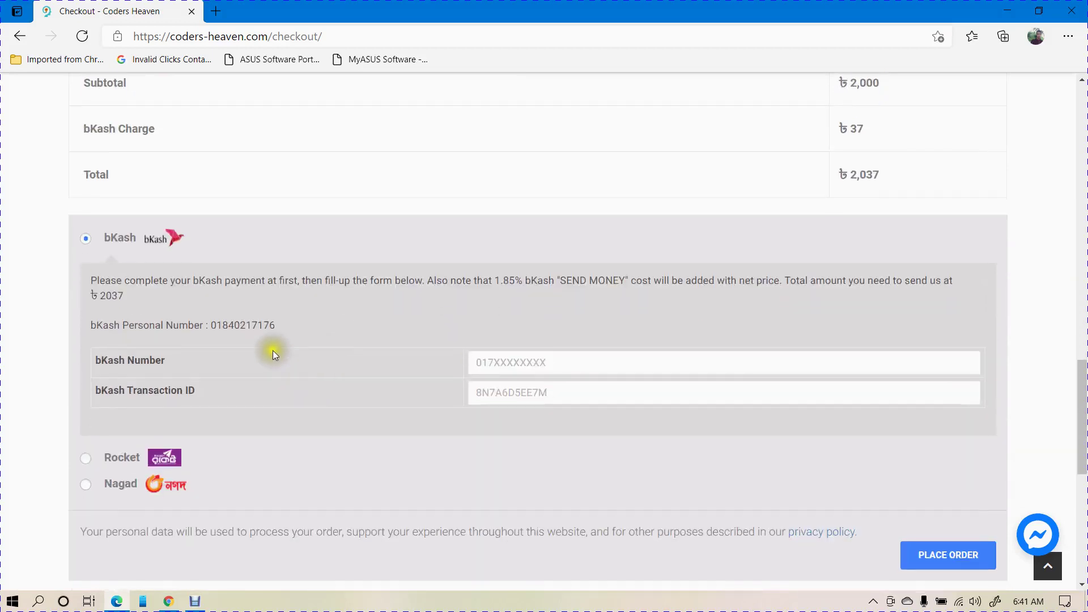
pyautogui.moveTo(211, 327); pyautogui.dragTo(296, 324)
pyautogui.click(100, 282)
pyautogui.doubleClick(103, 294)
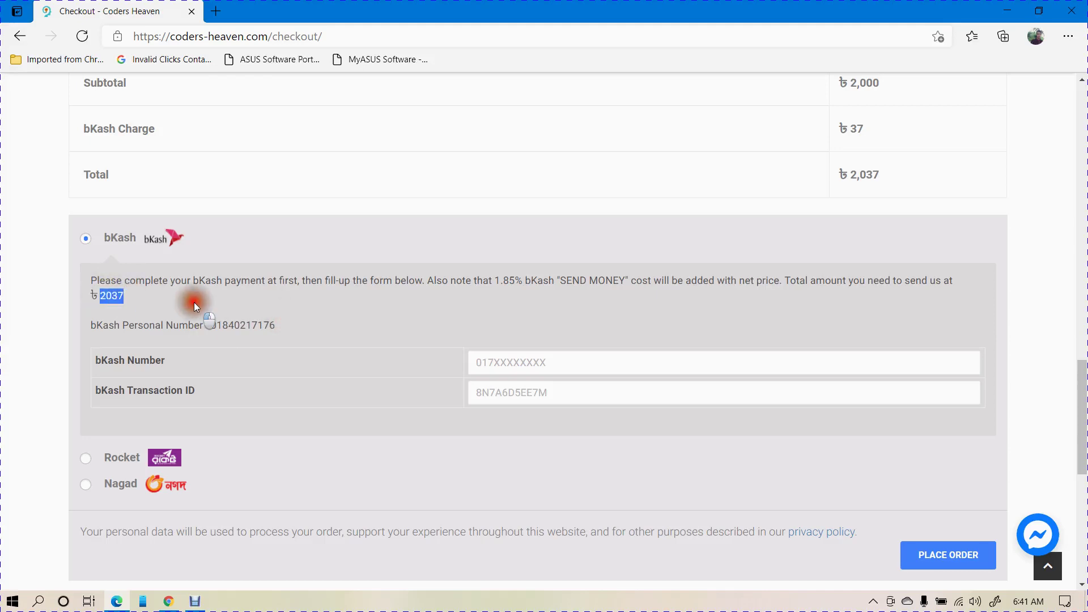
pyautogui.click(233, 334)
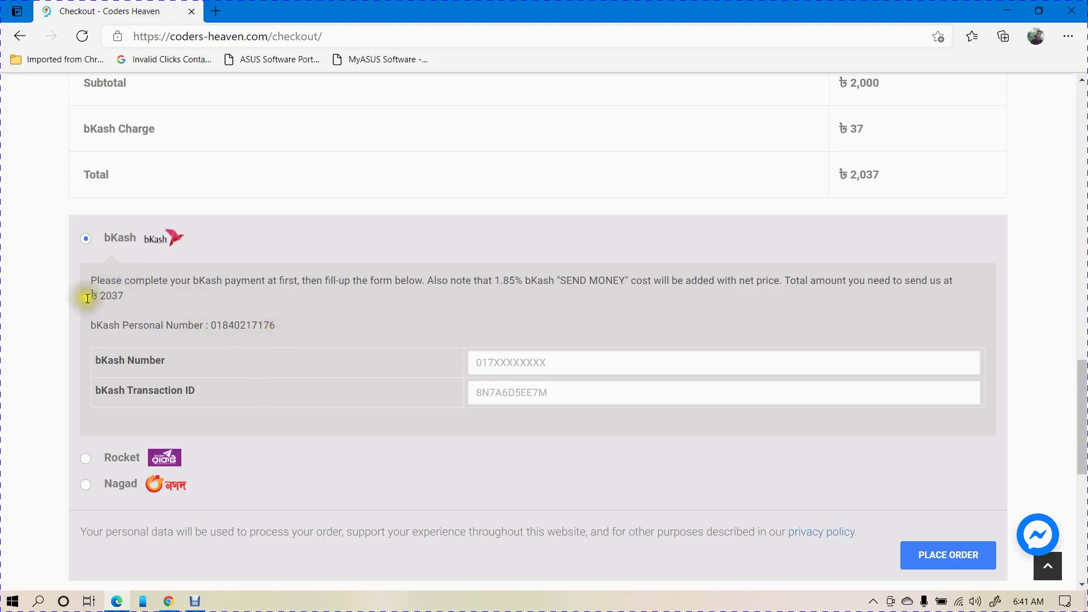
pyautogui.doubleClick(109, 295)
pyautogui.click(162, 288)
pyautogui.moveTo(844, 177); pyautogui.dragTo(899, 174)
pyautogui.click(898, 175)
pyautogui.moveTo(212, 319); pyautogui.dragTo(287, 322)
pyautogui.click(286, 321)
# - Enter the paying bKash number and transaction ID, then place the ৳2,037 order
pyautogui.click(501, 361)
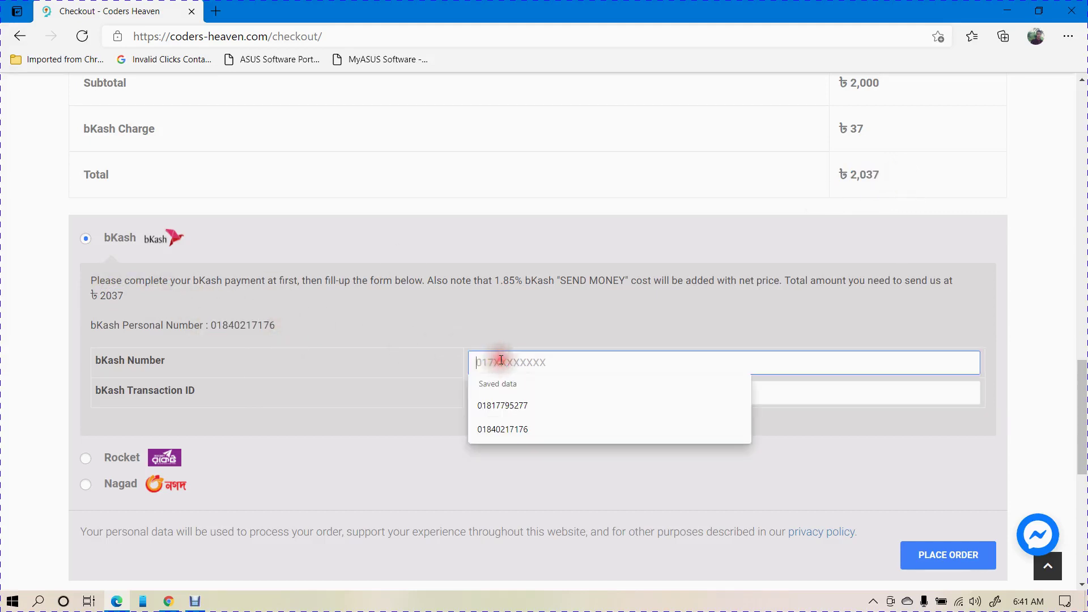
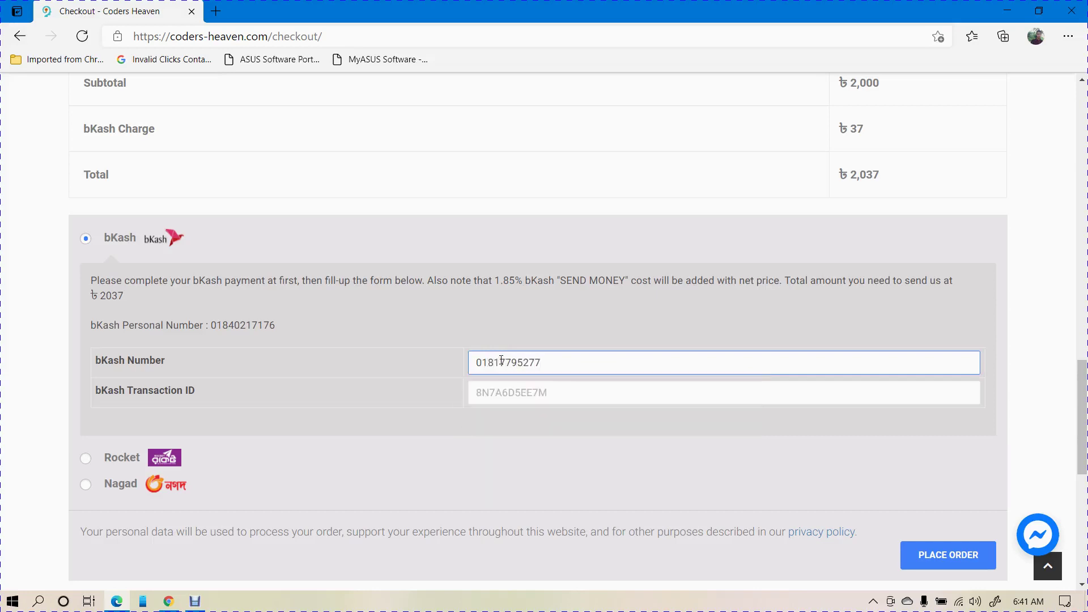
pyautogui.press('Tab')
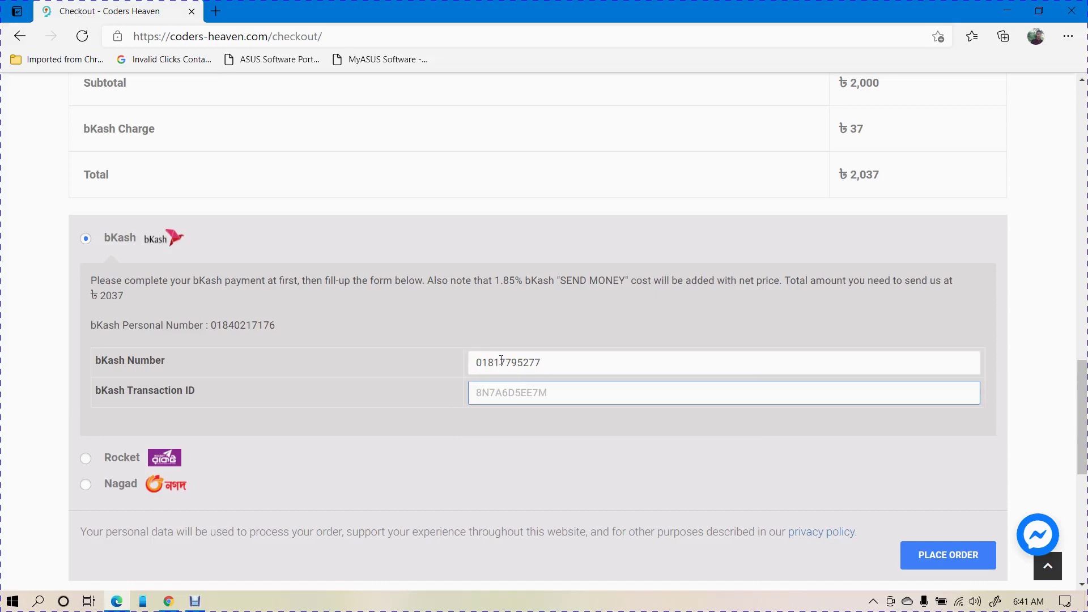
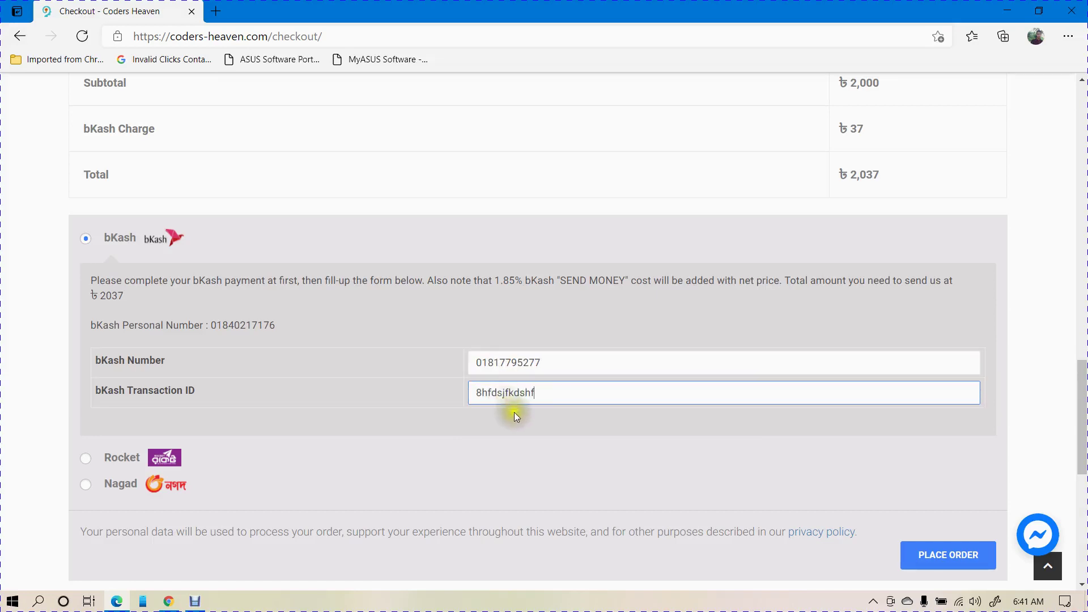
pyautogui.scroll(-2, 623, 437)
pyautogui.click(940, 474)
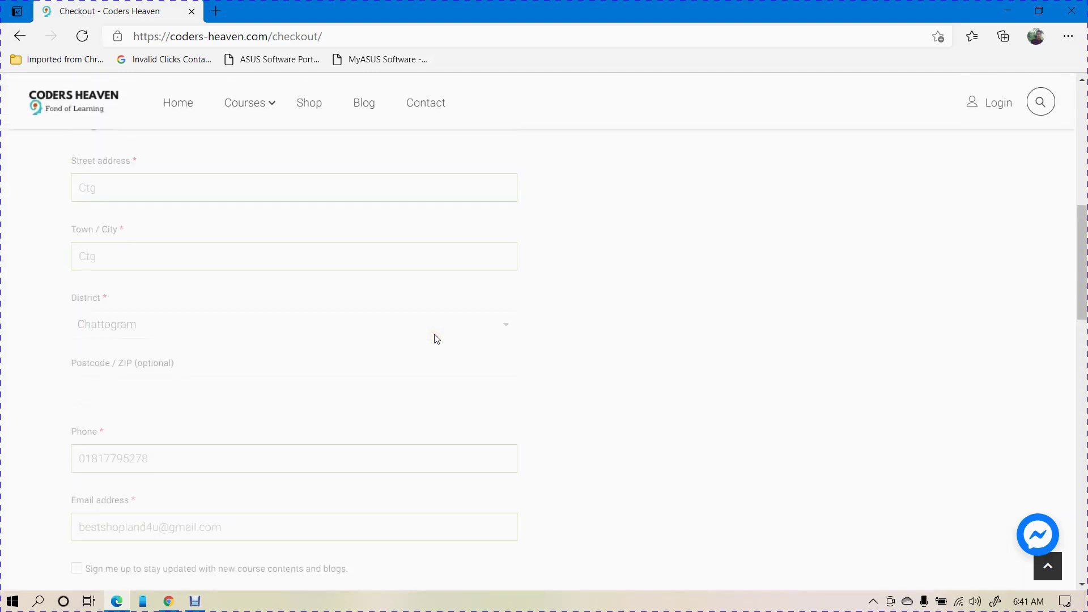
pyautogui.scroll(-2, 550, 236)
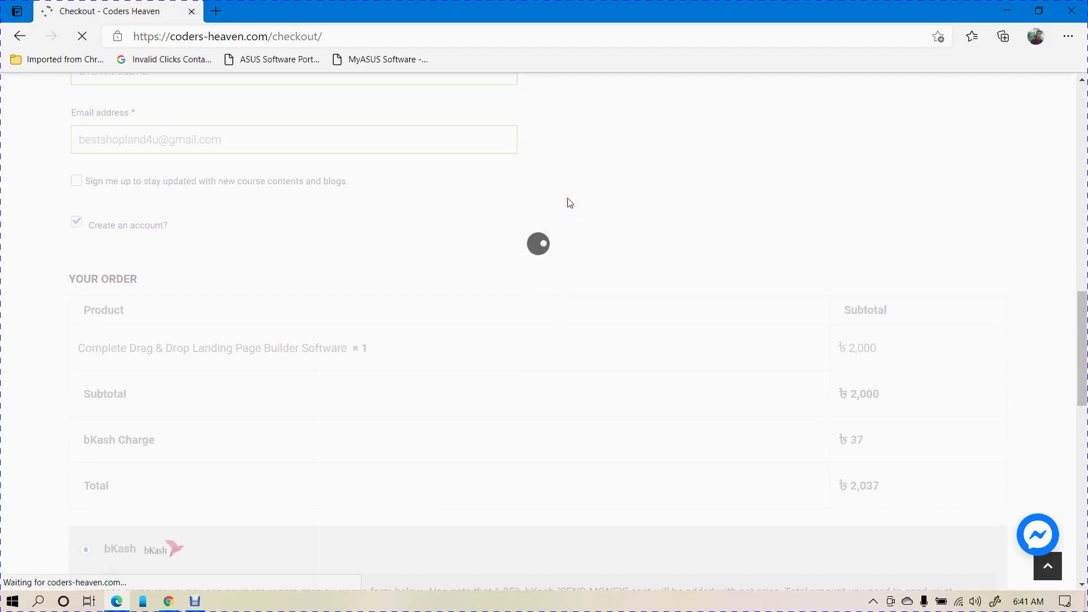
pyautogui.scroll(-1, 567, 199)
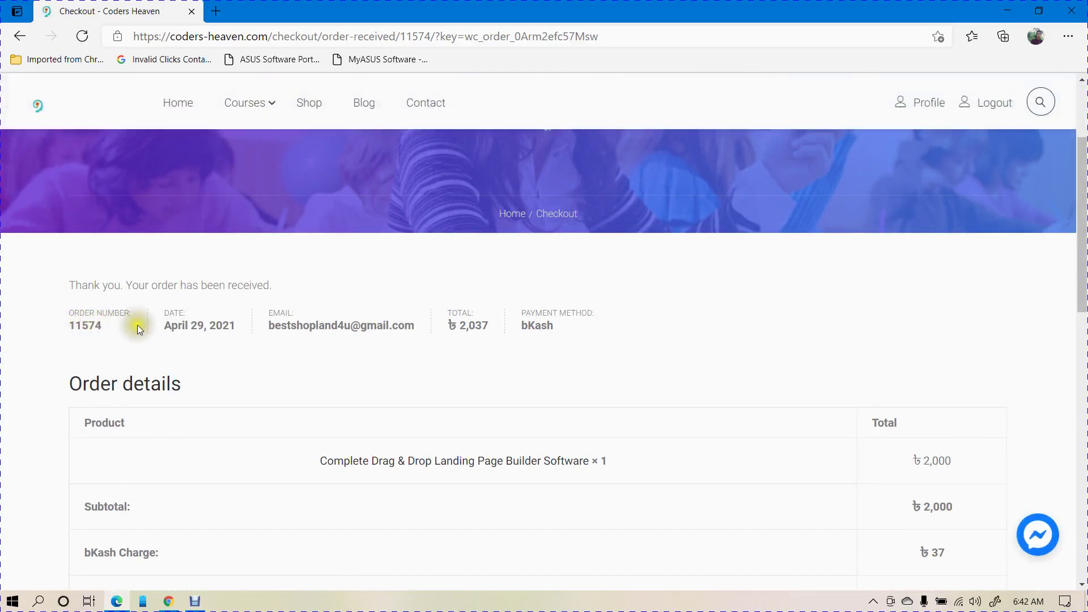
# - Scroll through the order-received page to check the order details and billing address
pyautogui.scroll(-5, 103, 331)
pyautogui.scroll(-3, 257, 306)
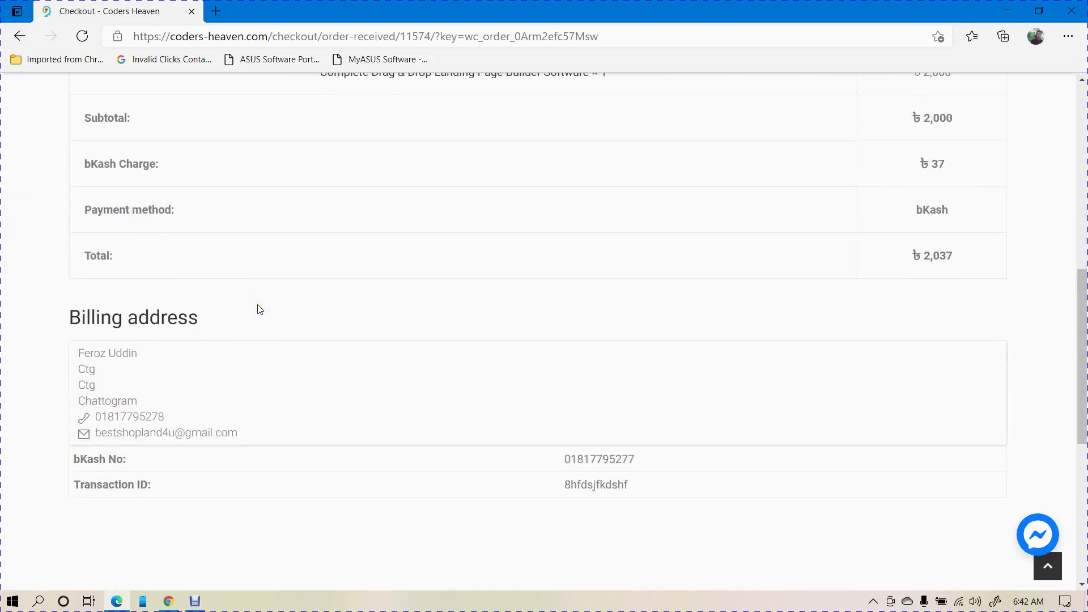
pyautogui.scroll(9, 258, 308)
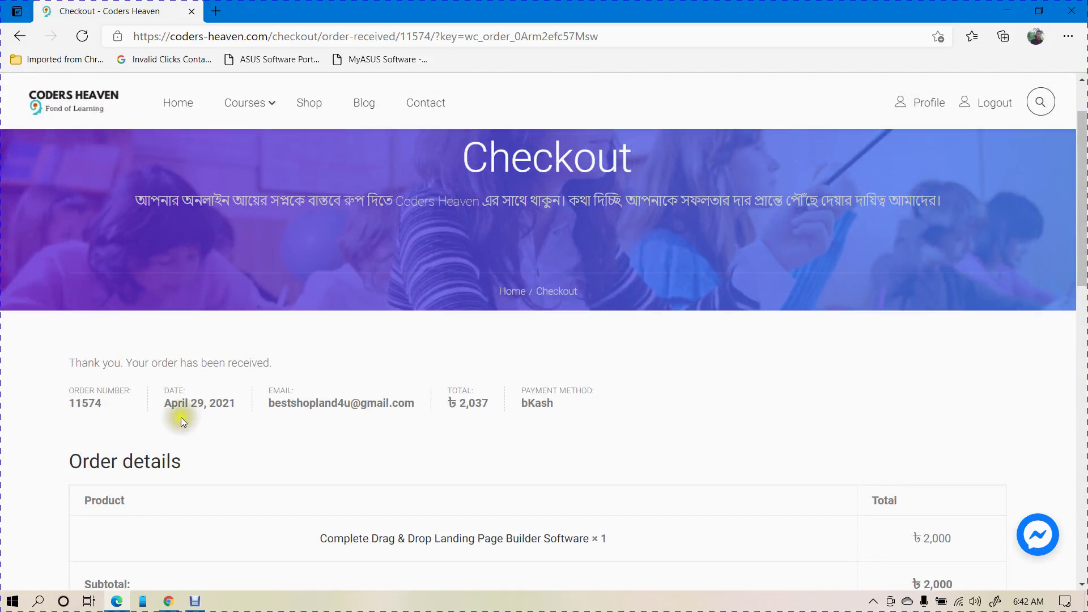
pyautogui.scroll(-7, 592, 382)
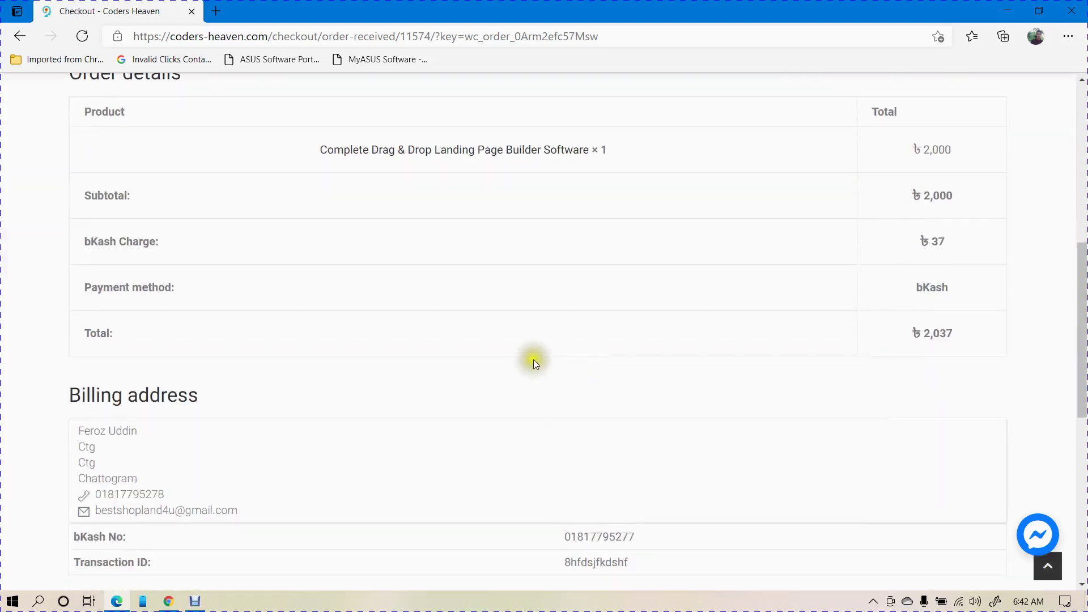
pyautogui.scroll(-3, 534, 363)
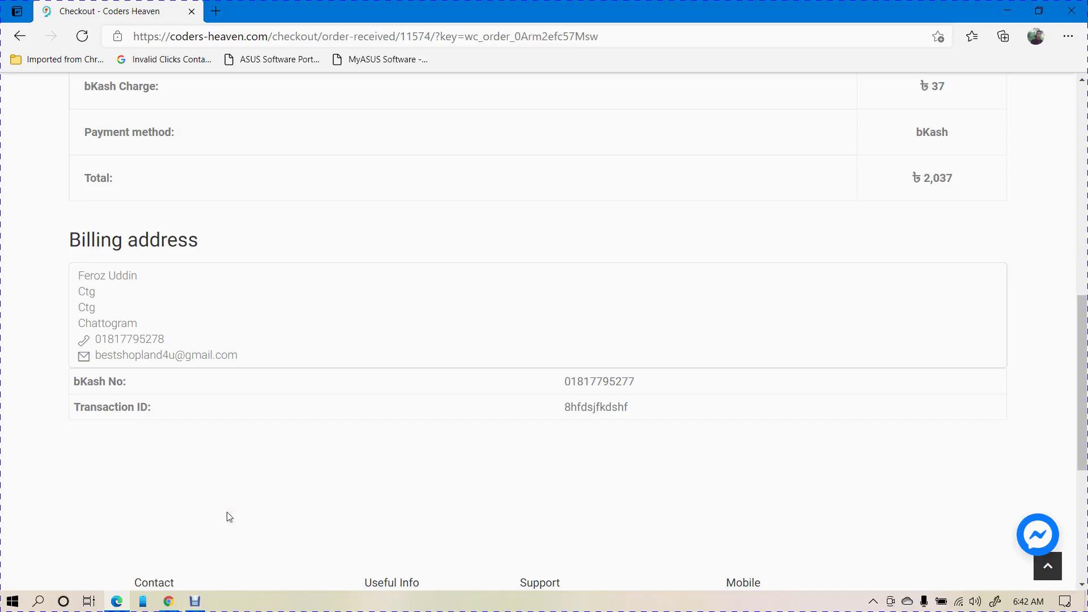
pyautogui.scroll(5, 389, 391)
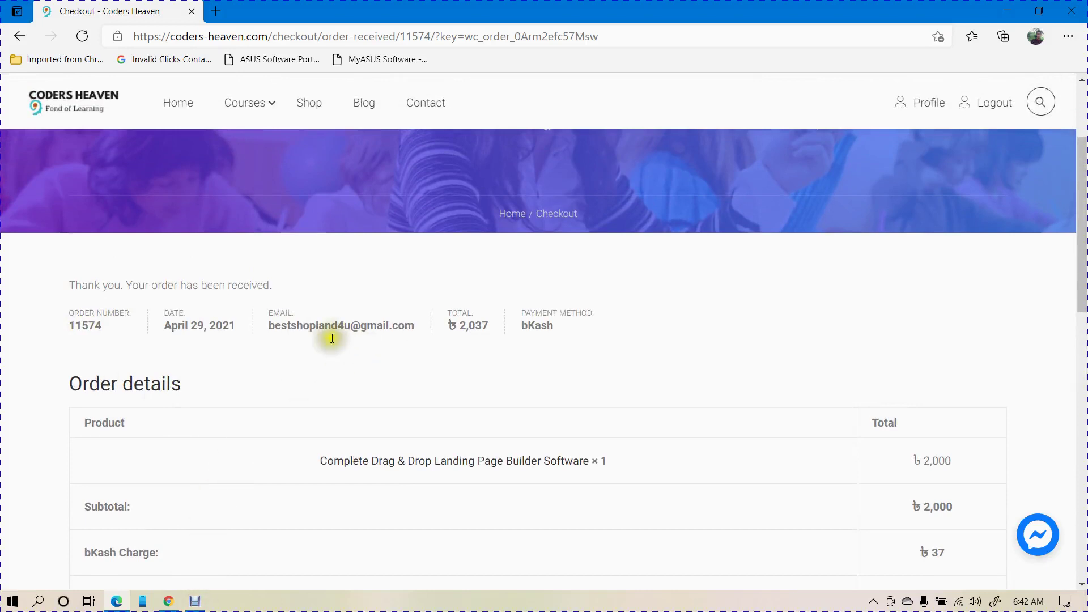
# - Open the Gmail inbox in a second Edge tab and check the account e-mail address
pyautogui.click(194, 601)
pyautogui.click(300, 463)
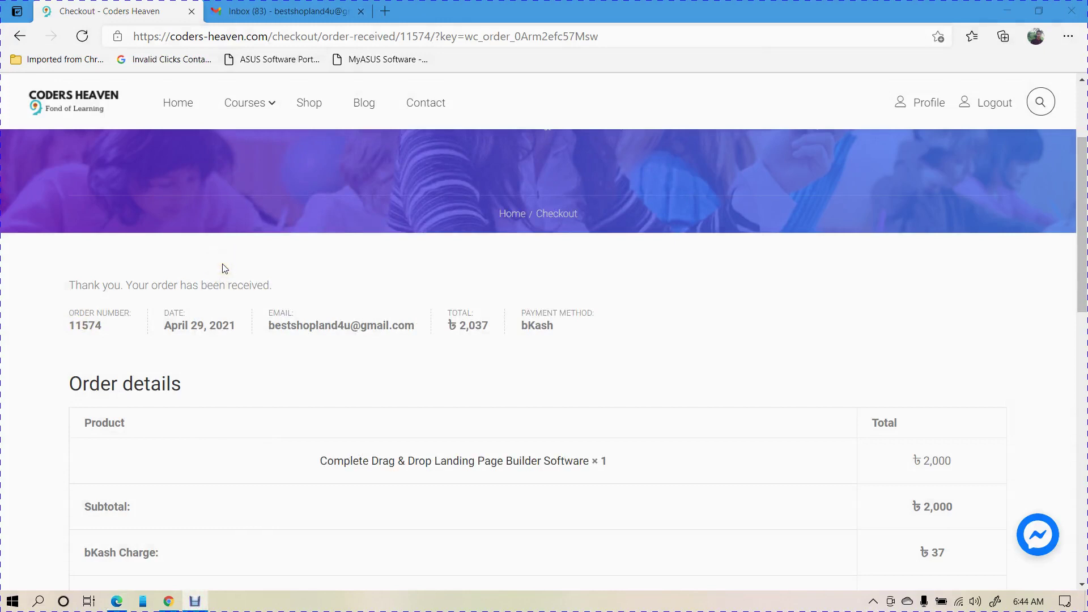
pyautogui.moveTo(275, 339); pyautogui.dragTo(413, 324)
pyautogui.click(364, 303)
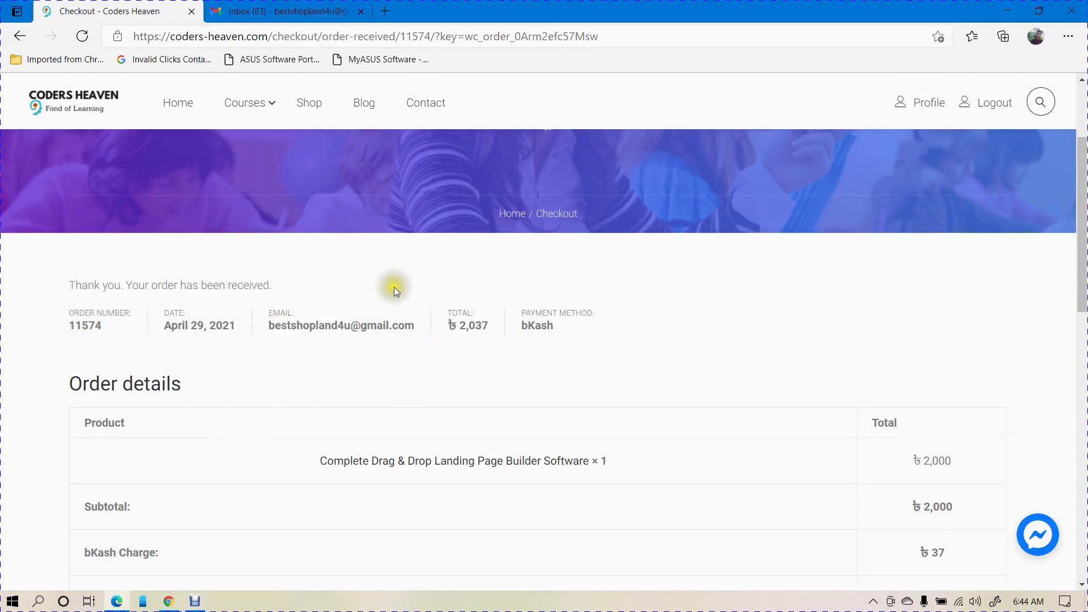
# - In Gmail, open the account-created welcome email and look over the generated password
pyautogui.click(317, 11)
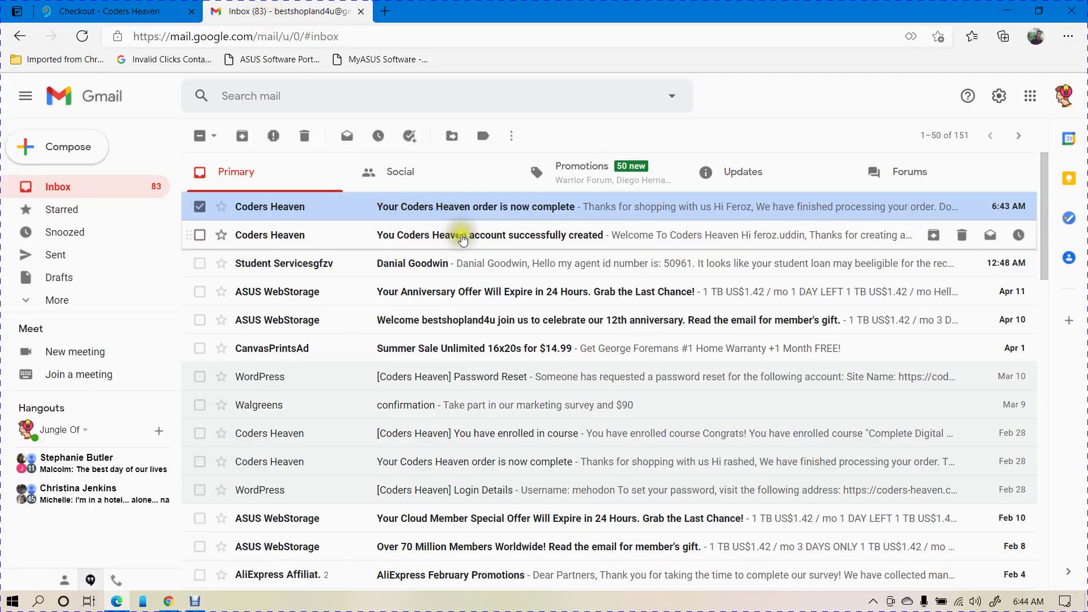
pyautogui.click(418, 237)
pyautogui.scroll(-3, 497, 311)
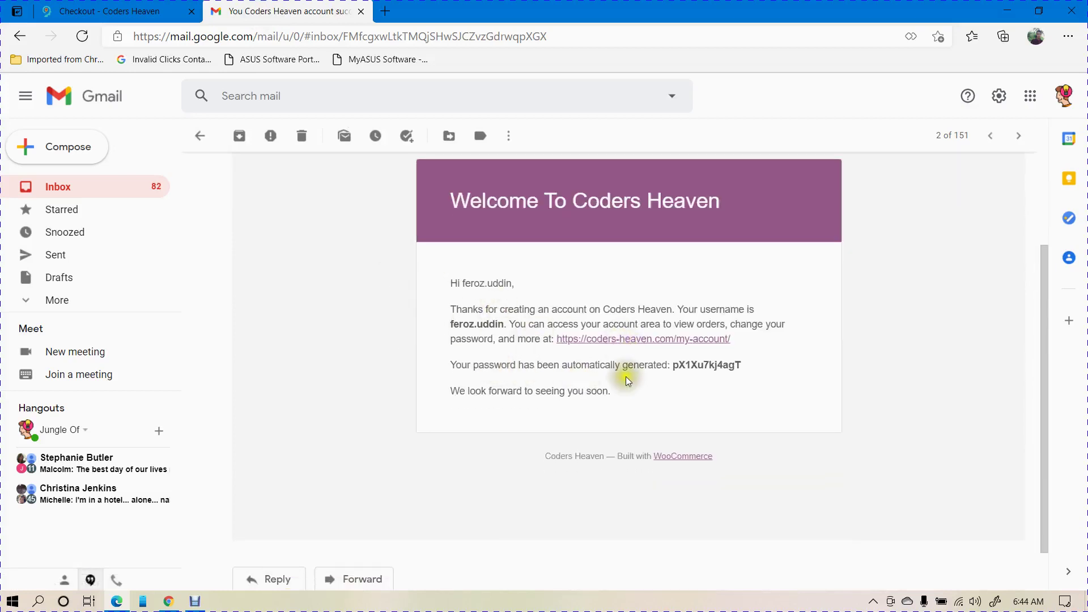
pyautogui.moveTo(673, 365); pyautogui.dragTo(743, 365)
pyautogui.click(698, 370)
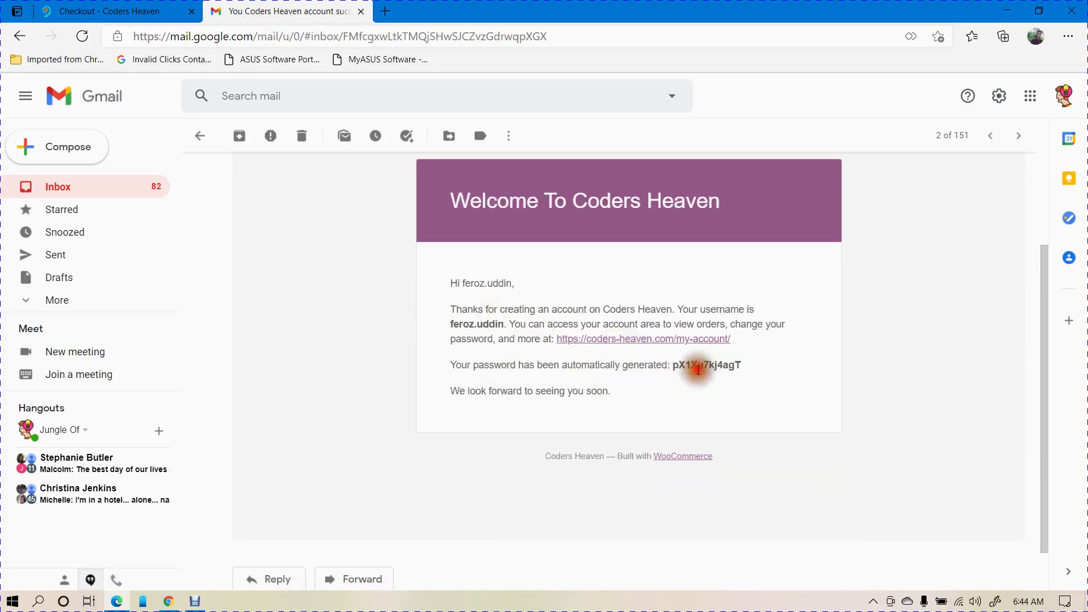
pyautogui.moveTo(674, 366); pyautogui.dragTo(760, 356)
pyautogui.click(766, 355)
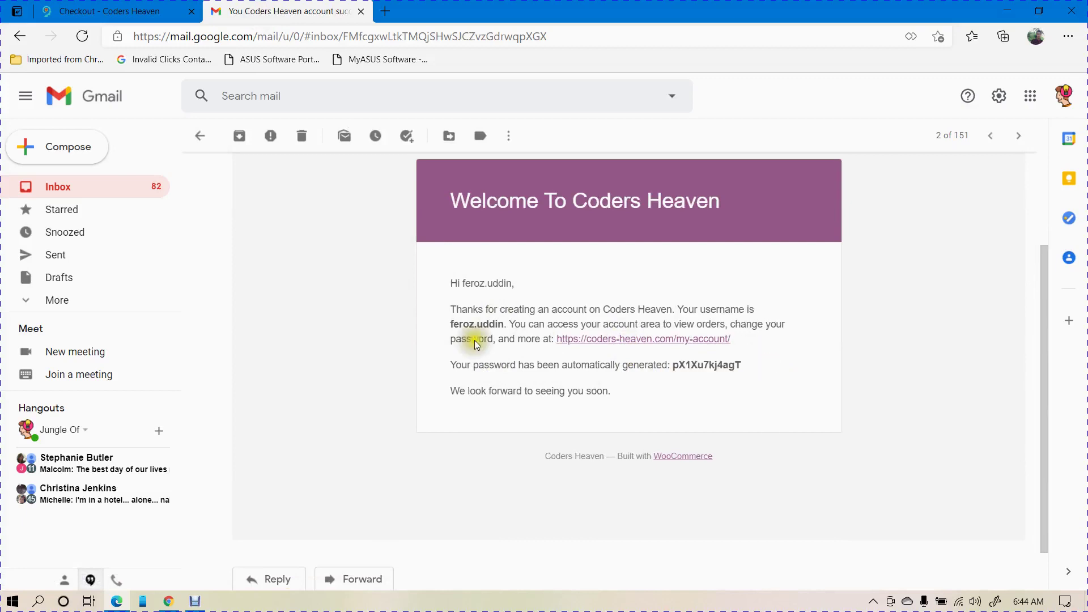
pyautogui.click(199, 135)
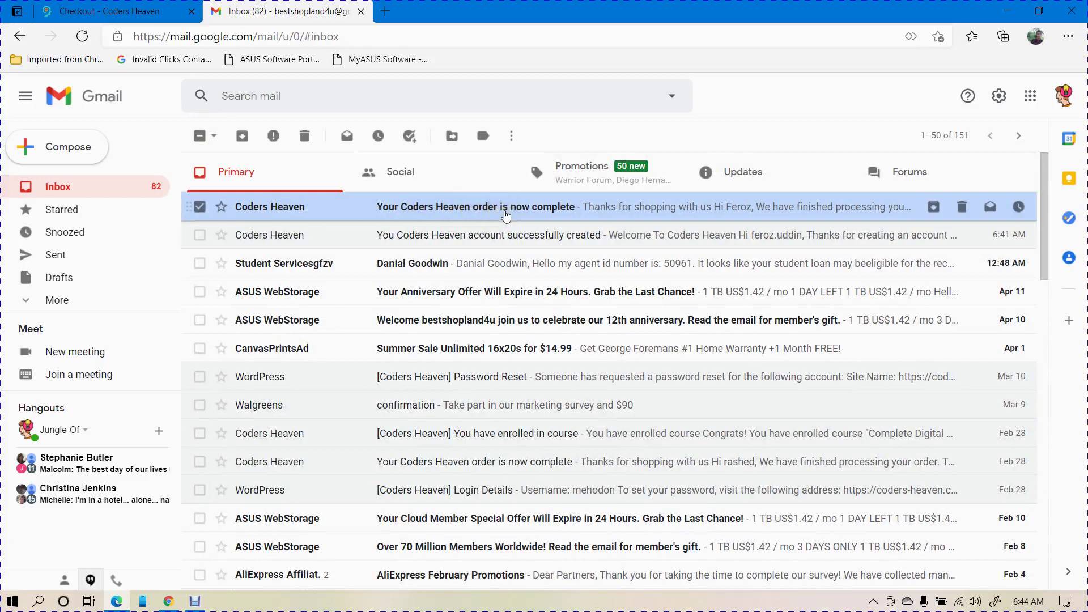
# - Open the Coders Heaven order-complete email and scroll down to its Downloads table
pyautogui.click(505, 211)
pyautogui.scroll(-3, 513, 206)
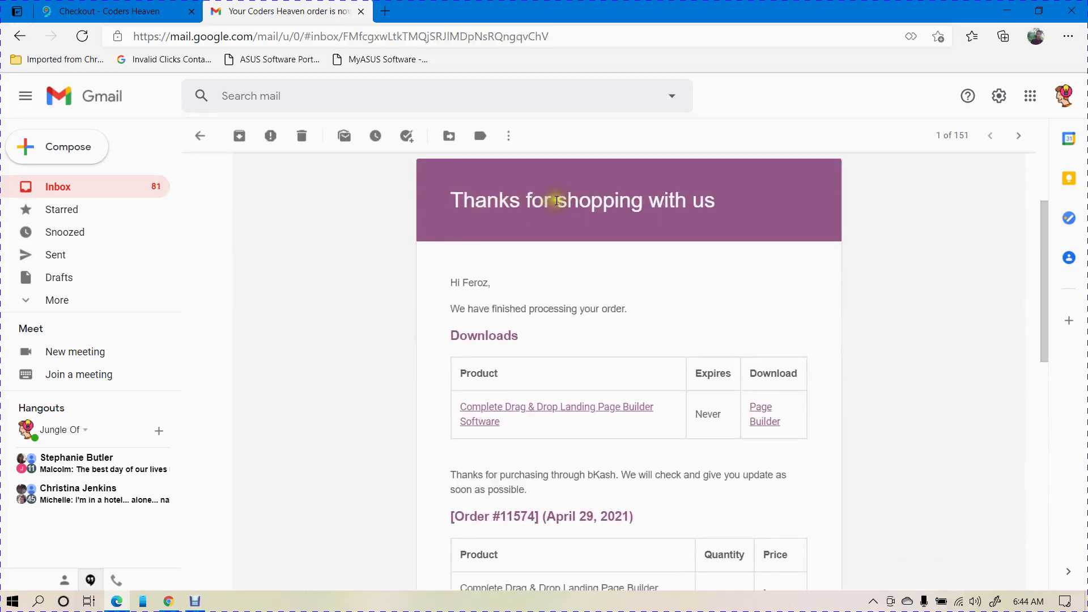
pyautogui.scroll(-1, 559, 250)
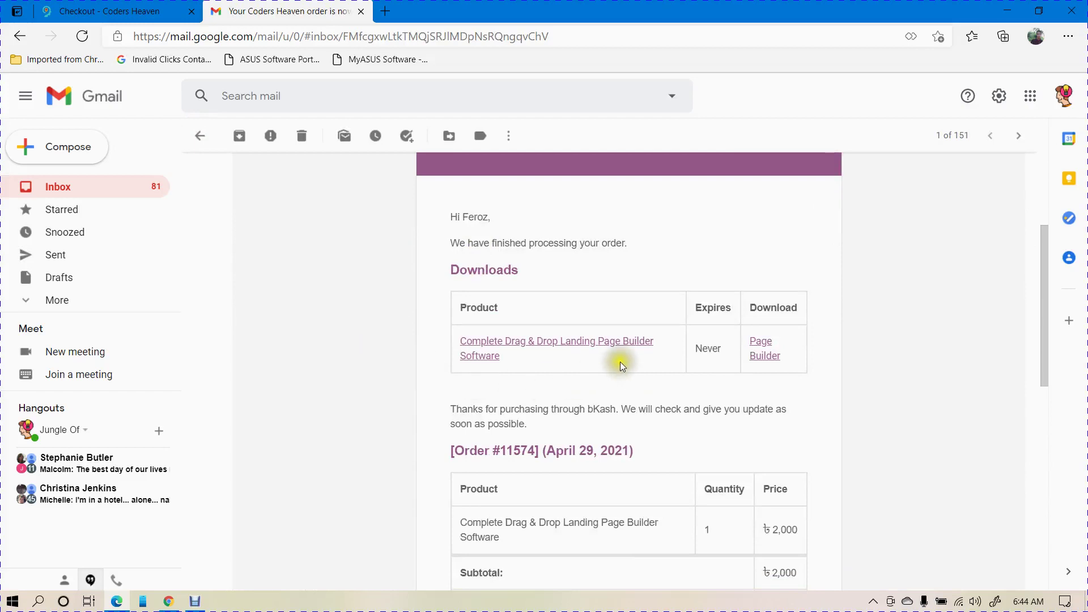
pyautogui.scroll(-1, 606, 340)
pyautogui.scroll(-1, 595, 308)
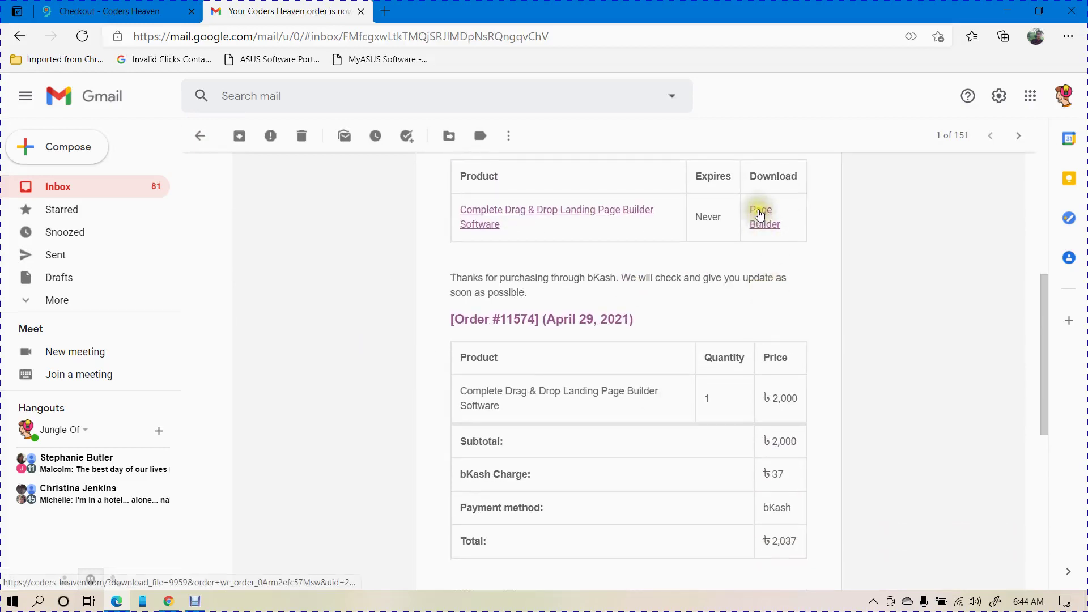
# - Download the 56.9 MB Landing-Page-Plugin-iytwxa.zip from the email's Page Builder link
pyautogui.click(760, 214)
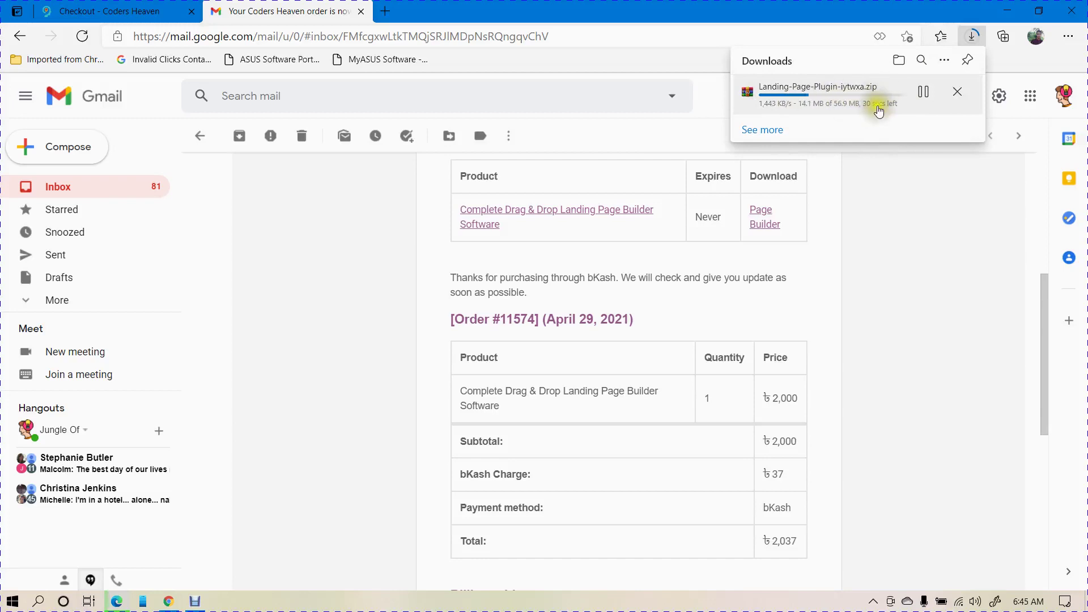
pyautogui.click(865, 124)
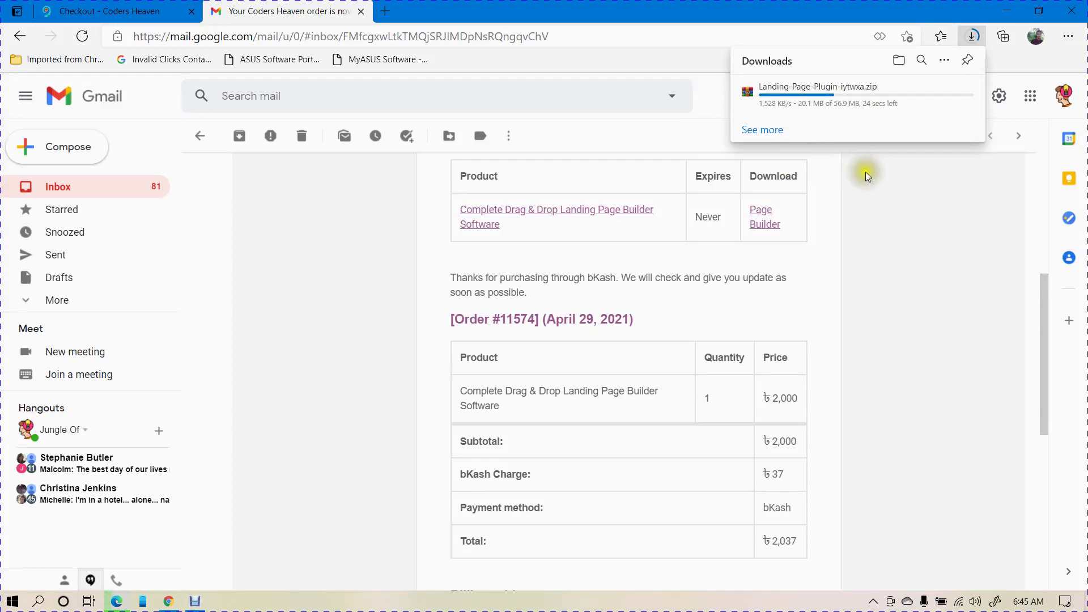
pyautogui.click(197, 602)
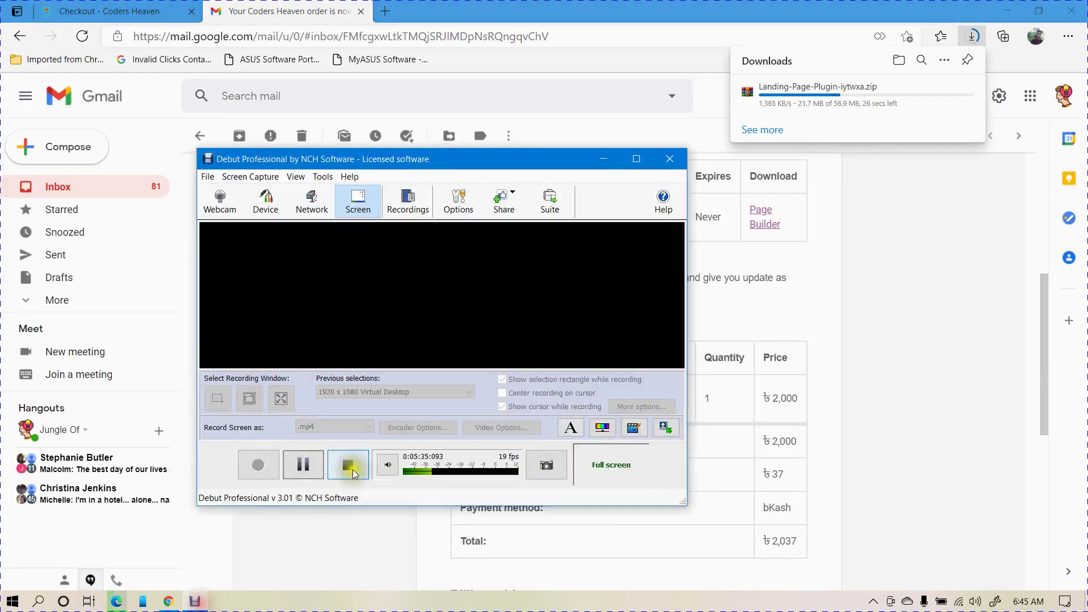
pyautogui.click(314, 459)
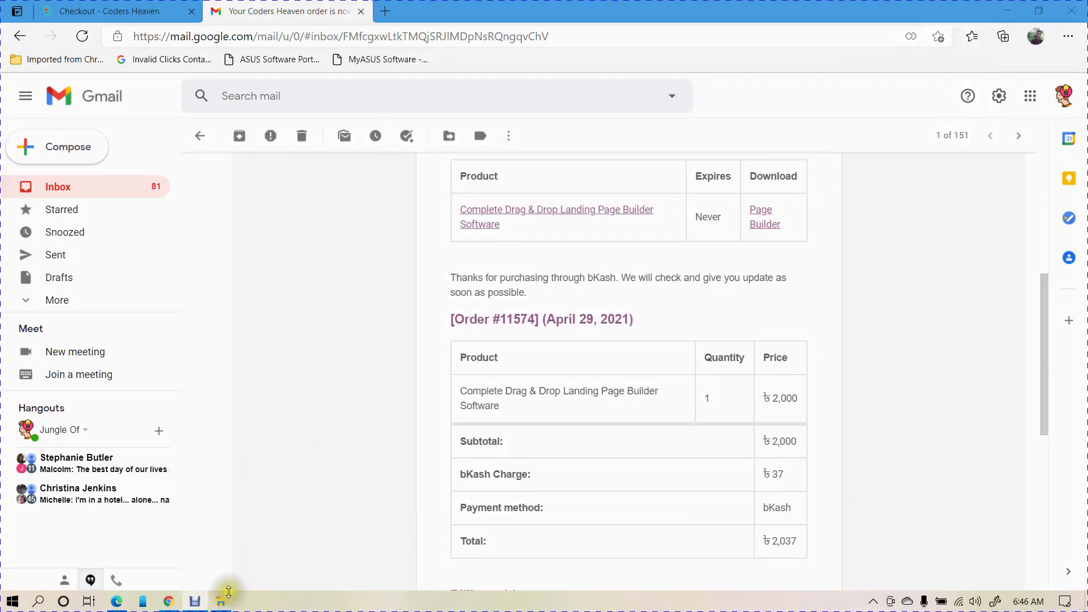
# - Extract Landing-Page-Plugin-iytwxa.zip in Downloads with Extract Here and select the resulting plugin.zip
pyautogui.click(221, 600)
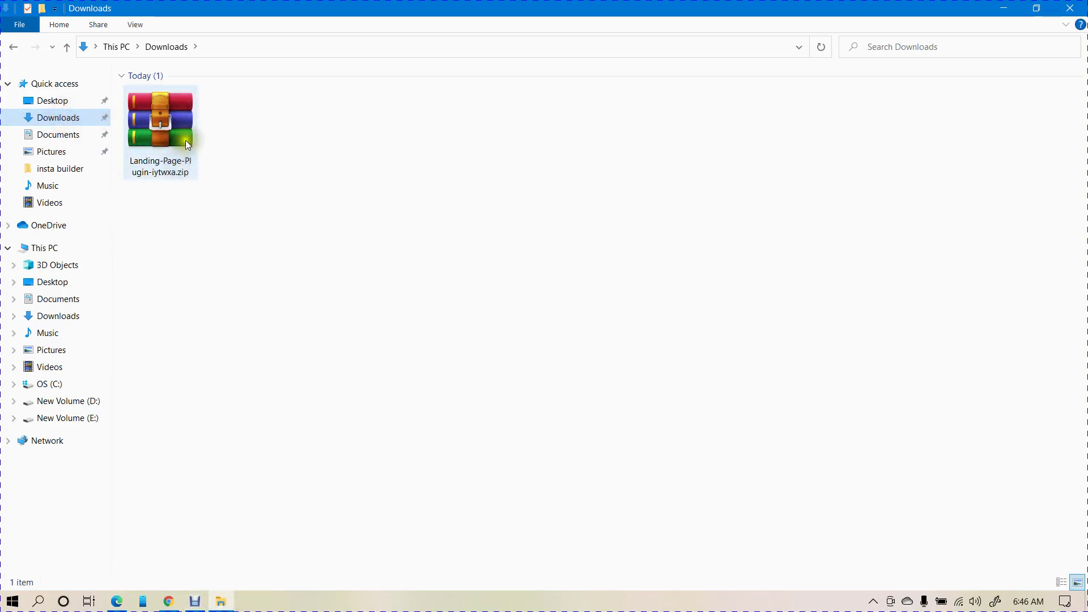
pyautogui.click(172, 124)
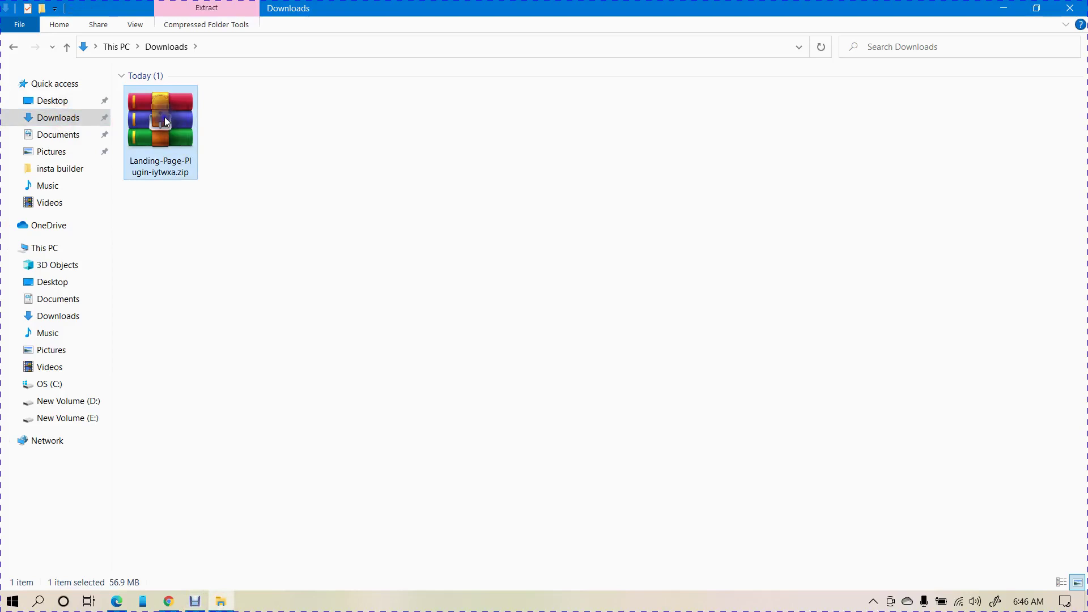
pyautogui.rightClick(164, 117)
pyautogui.click(219, 193)
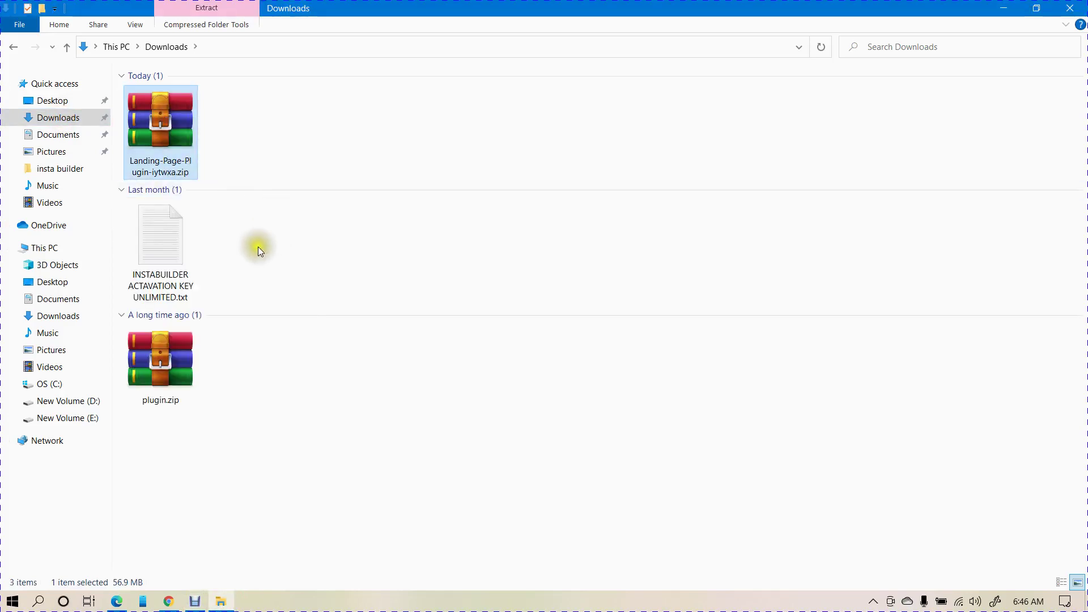
pyautogui.click(166, 363)
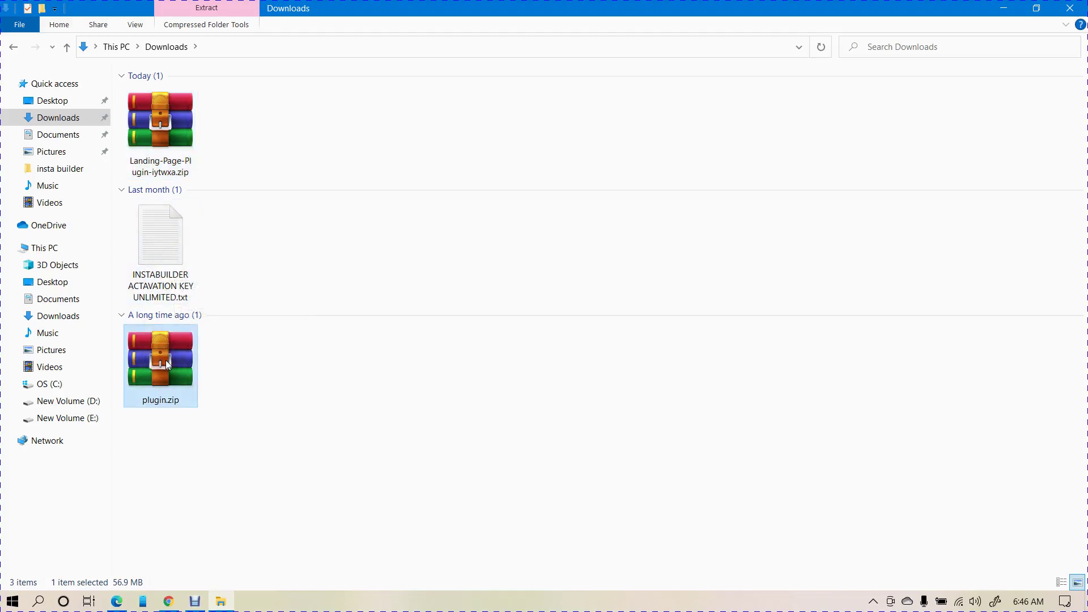
pyautogui.click(168, 601)
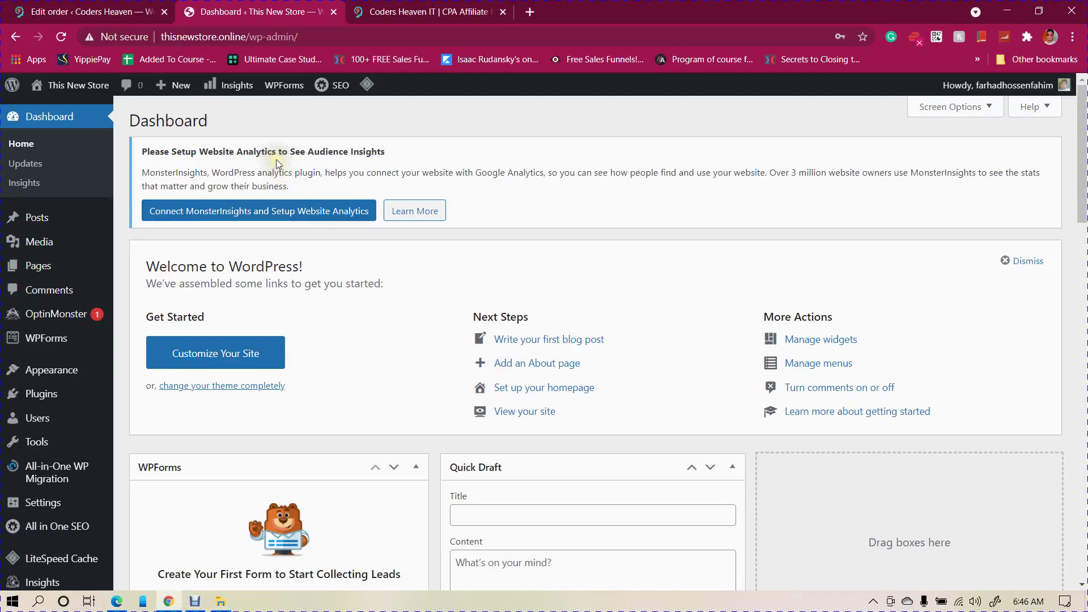
# - Upload plugin.zip through Plugins > Add New > Upload Plugin and install it
pyautogui.scroll(-4, 277, 159)
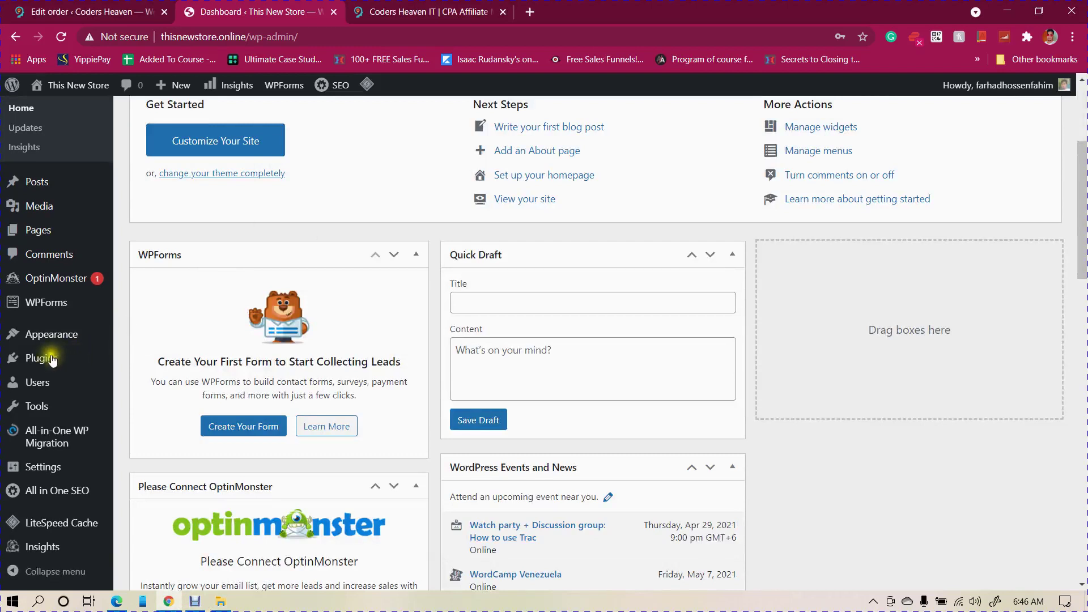
pyautogui.moveTo(37, 363)
pyautogui.click(136, 381)
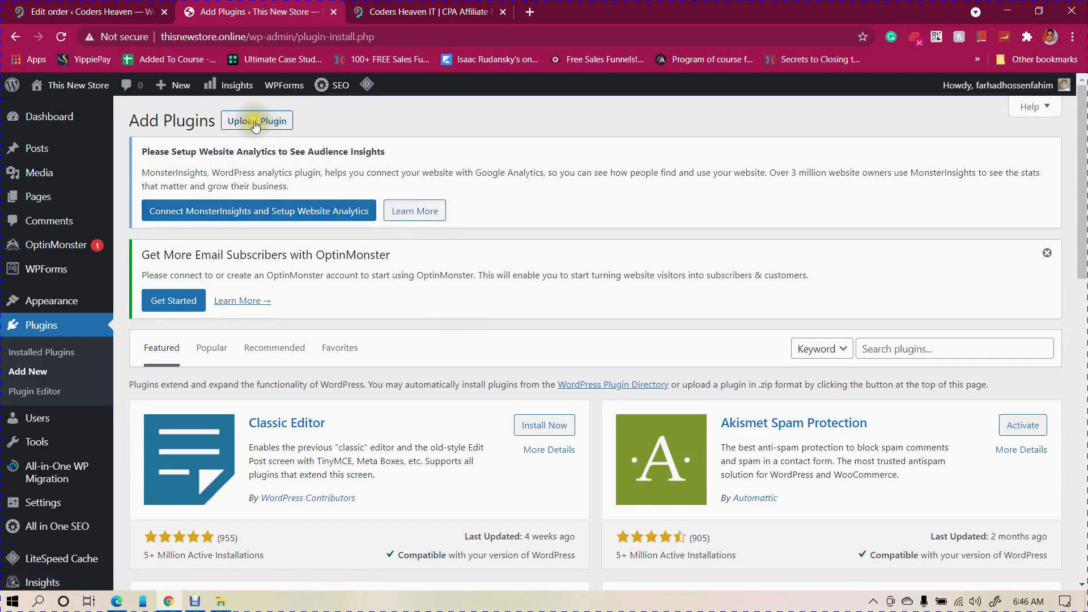
pyautogui.click(256, 121)
pyautogui.click(497, 444)
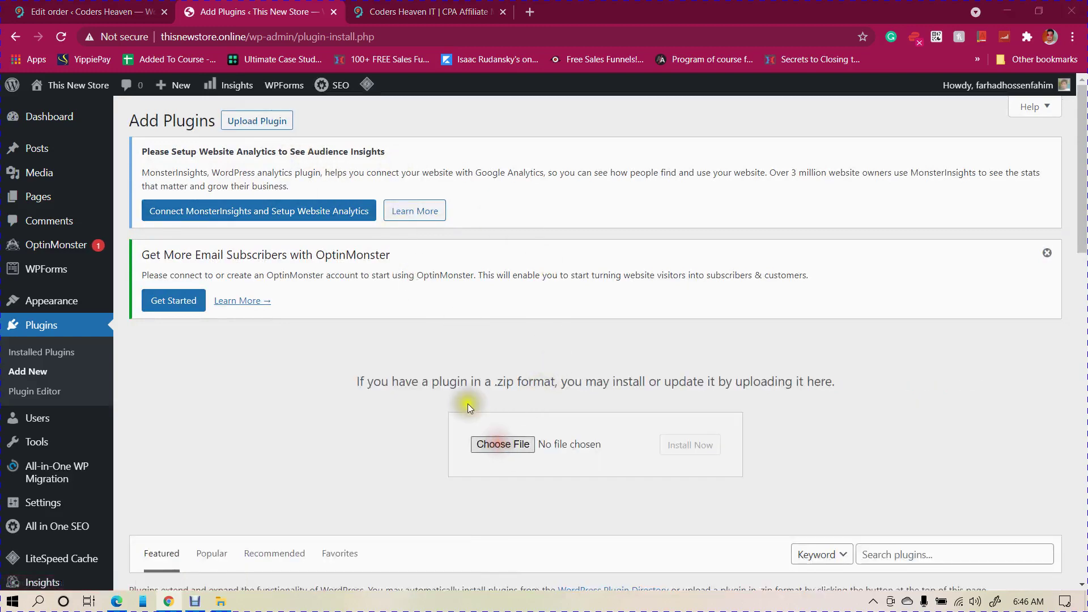
pyautogui.scroll(-1, 291, 141)
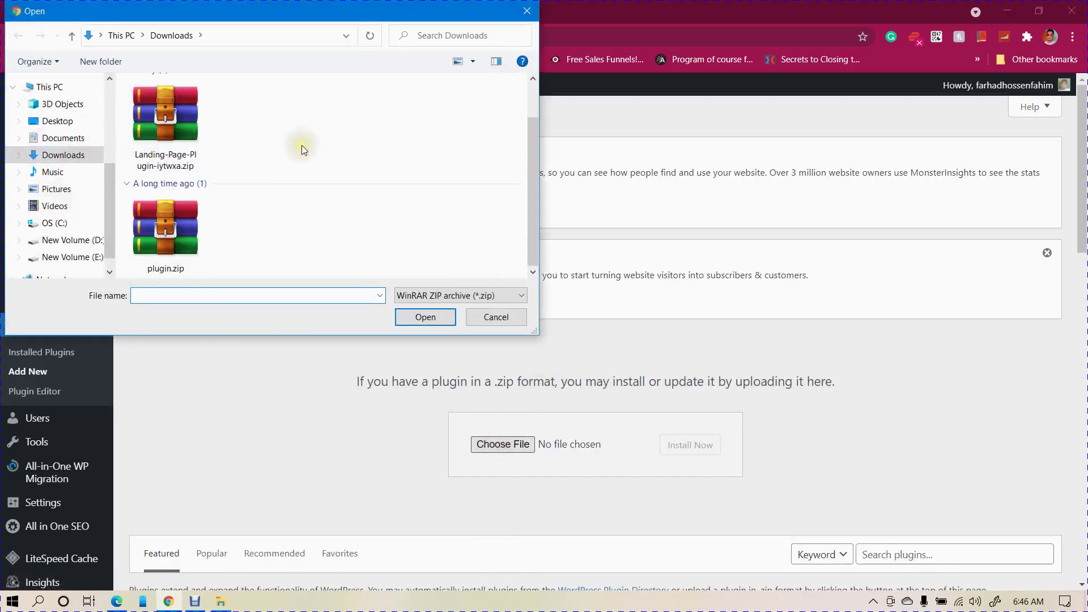
pyautogui.doubleClick(175, 230)
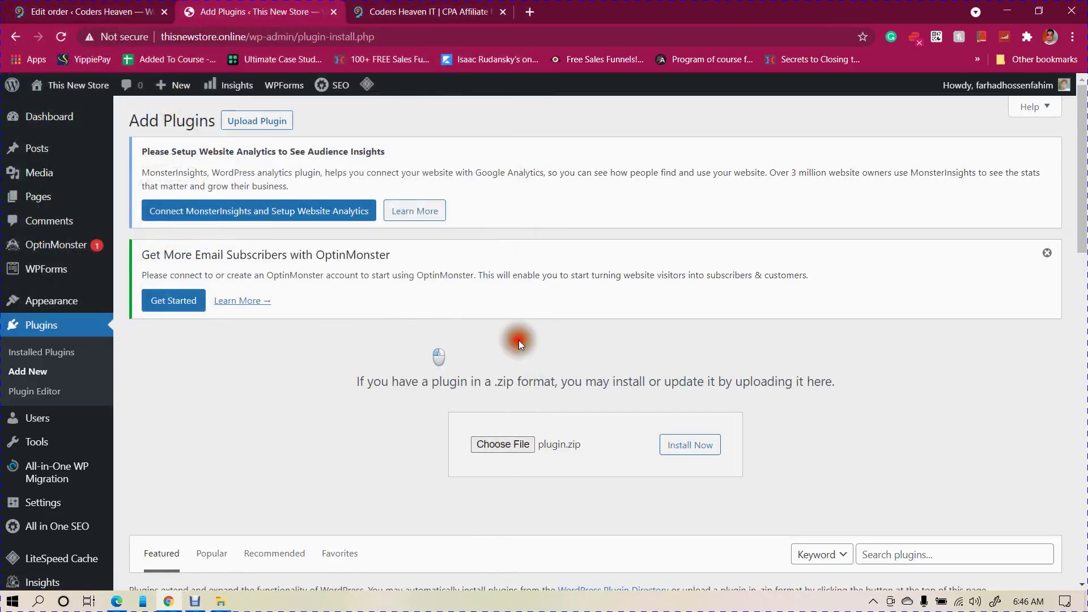
pyautogui.scroll(-3, 593, 352)
pyautogui.click(689, 303)
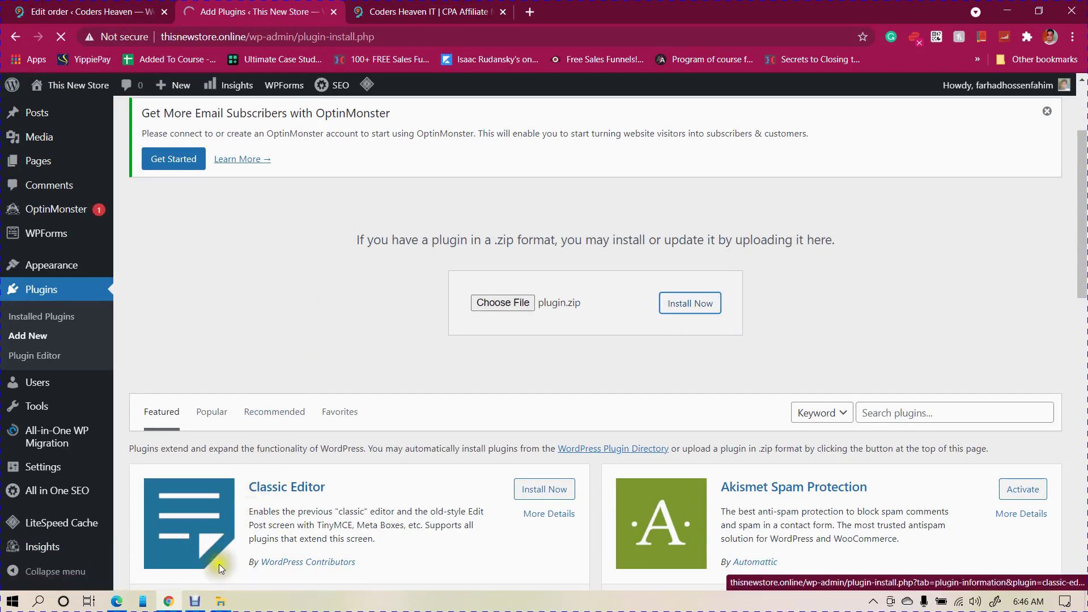
pyautogui.click(196, 602)
pyautogui.click(295, 475)
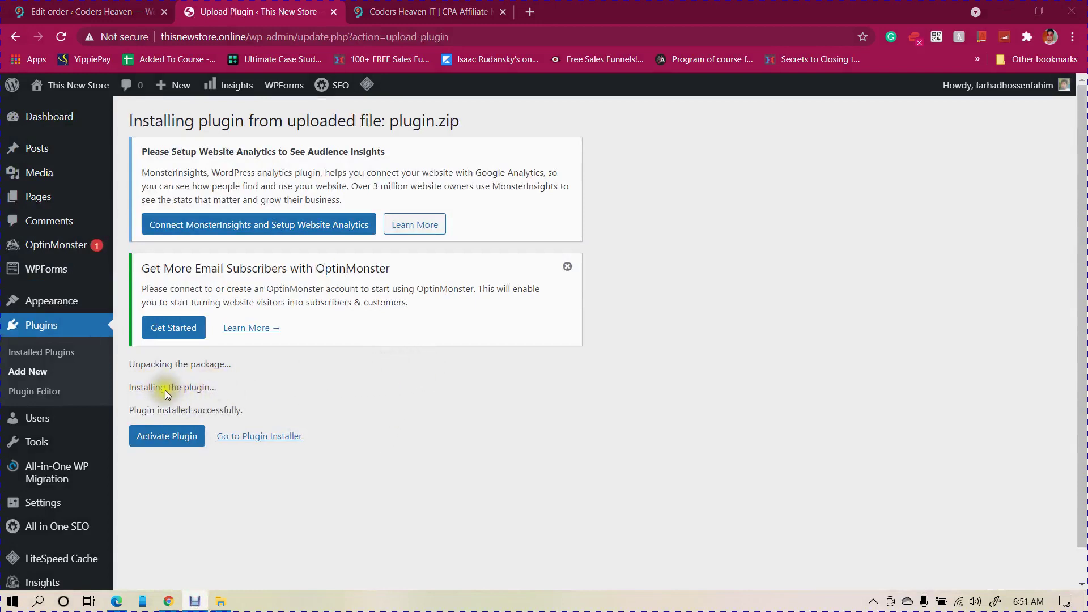
# - Activate the InstaBuilder 2.0 plugin and open its License Activation page from the sidebar
pyautogui.click(166, 436)
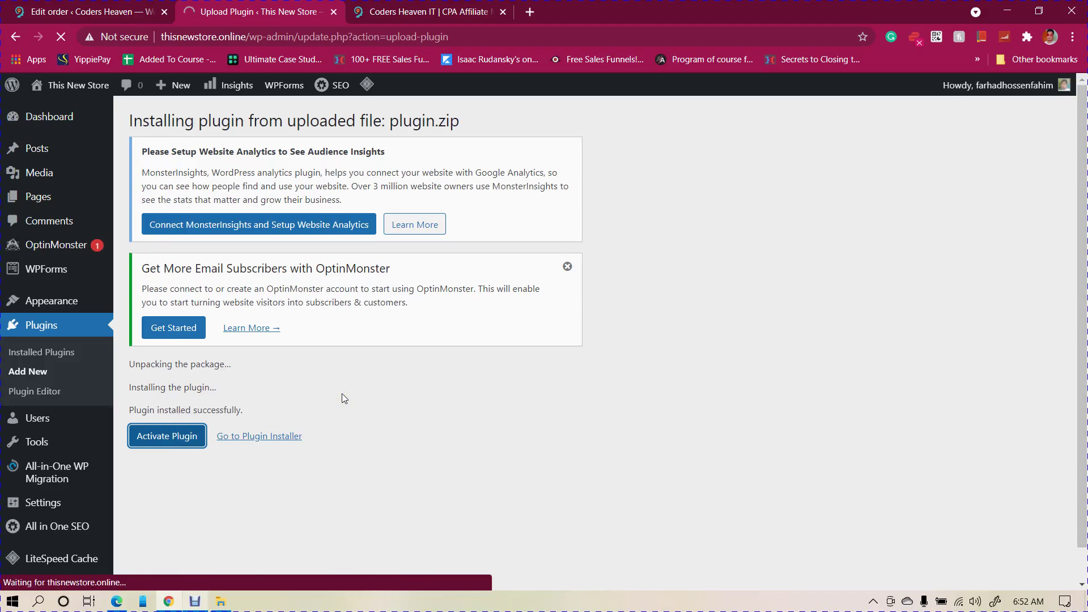
pyautogui.scroll(-1, 373, 365)
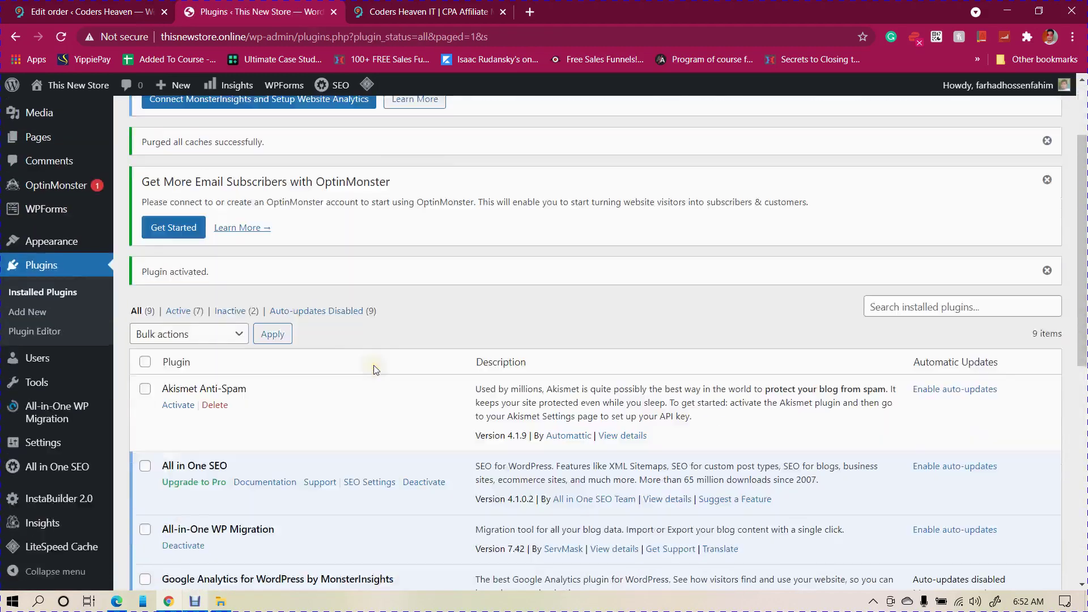
pyautogui.scroll(-5, 373, 365)
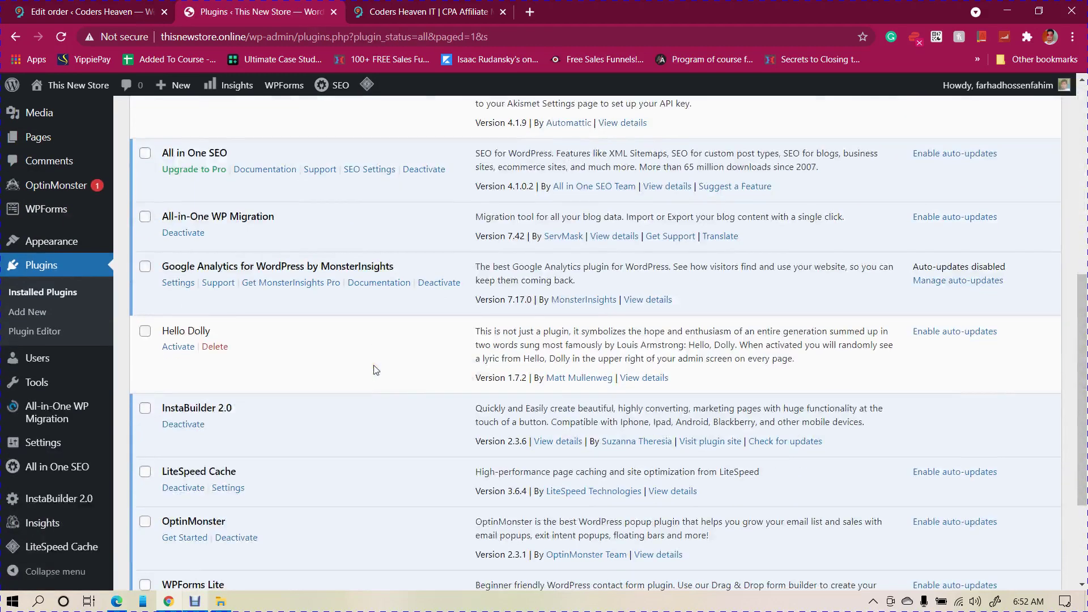
pyautogui.click(49, 499)
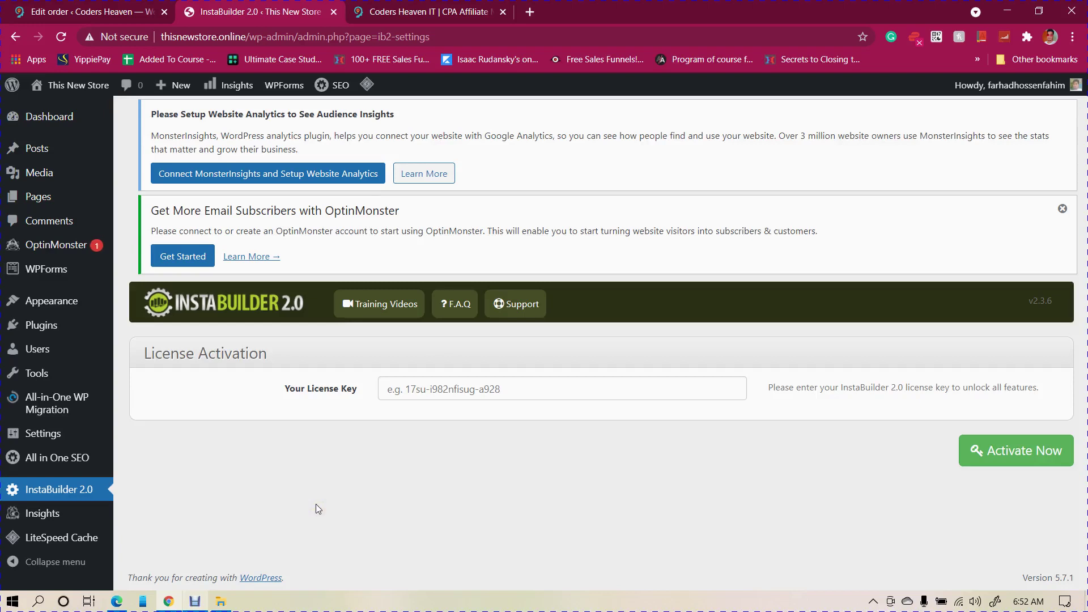
pyautogui.click(221, 601)
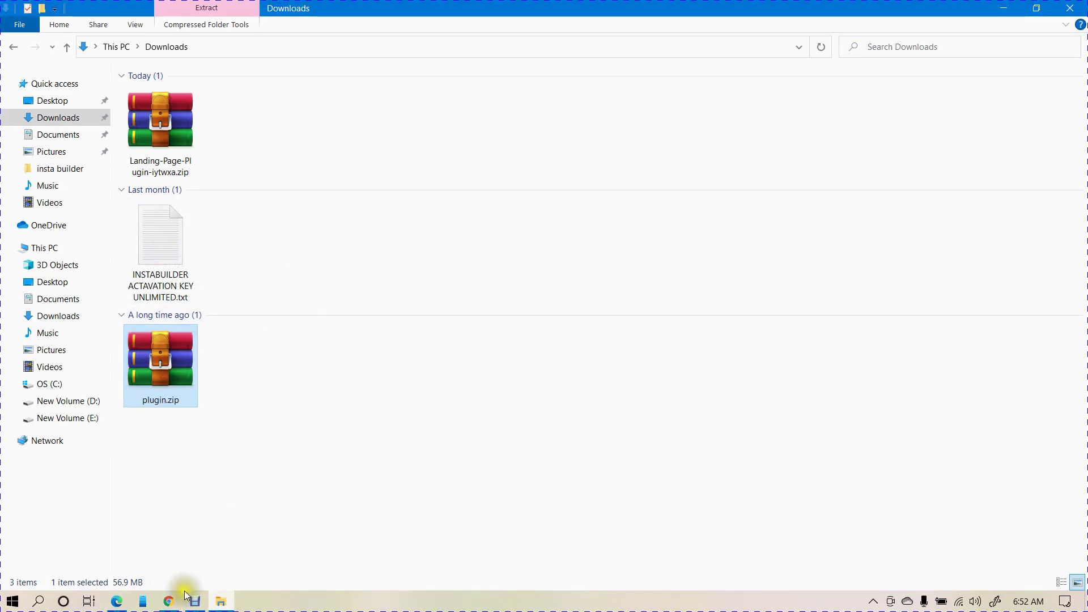
pyautogui.click(168, 601)
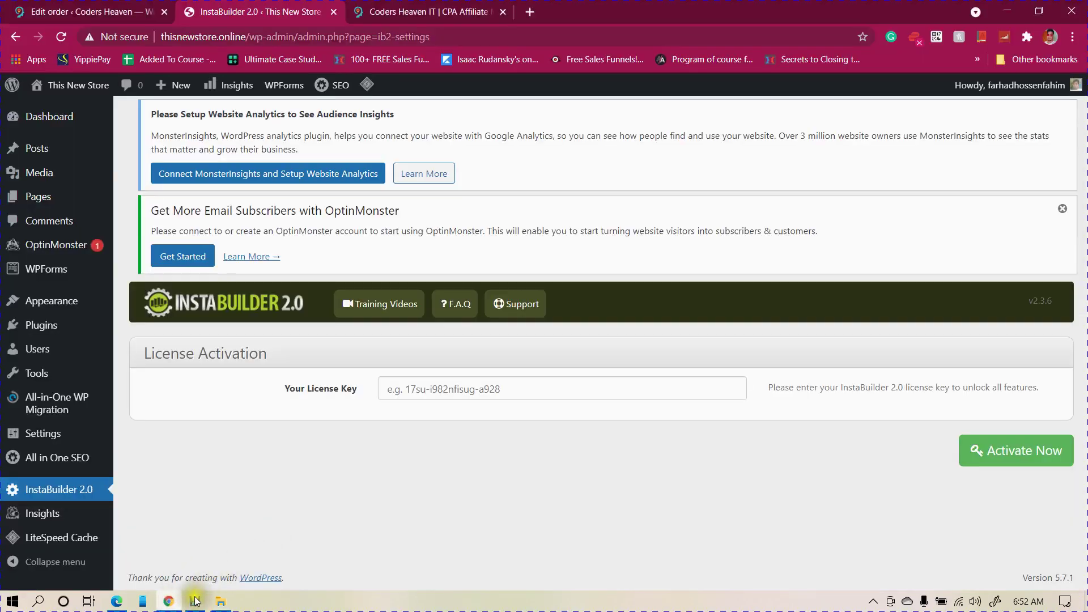
pyautogui.click(195, 600)
# - Open the InstaBuilder 2.0 dashboard from the WordPress admin sidebar
pyautogui.click(300, 468)
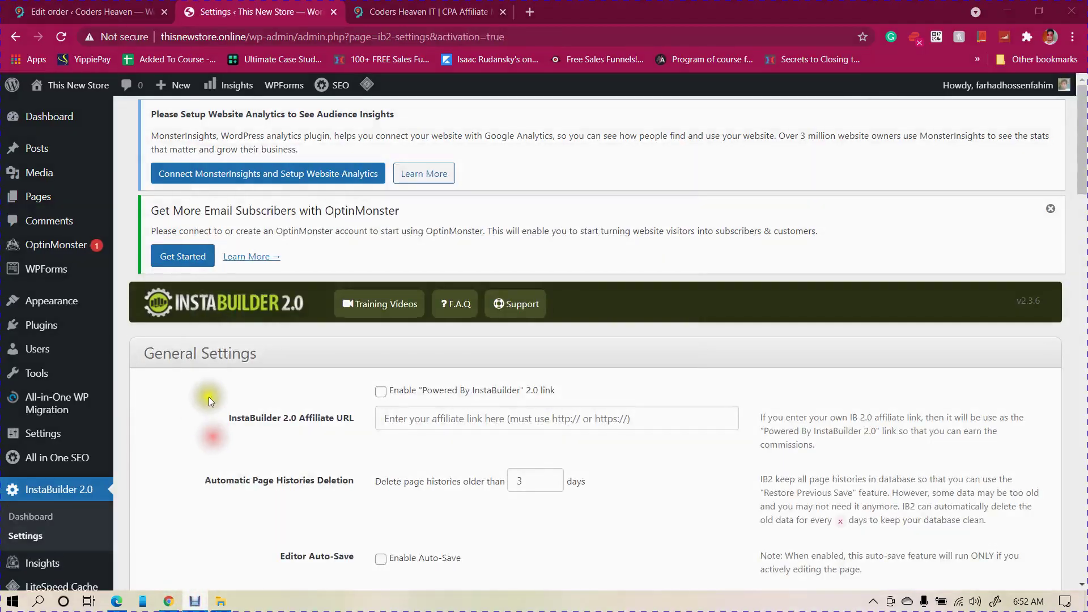
pyautogui.scroll(-4, 210, 401)
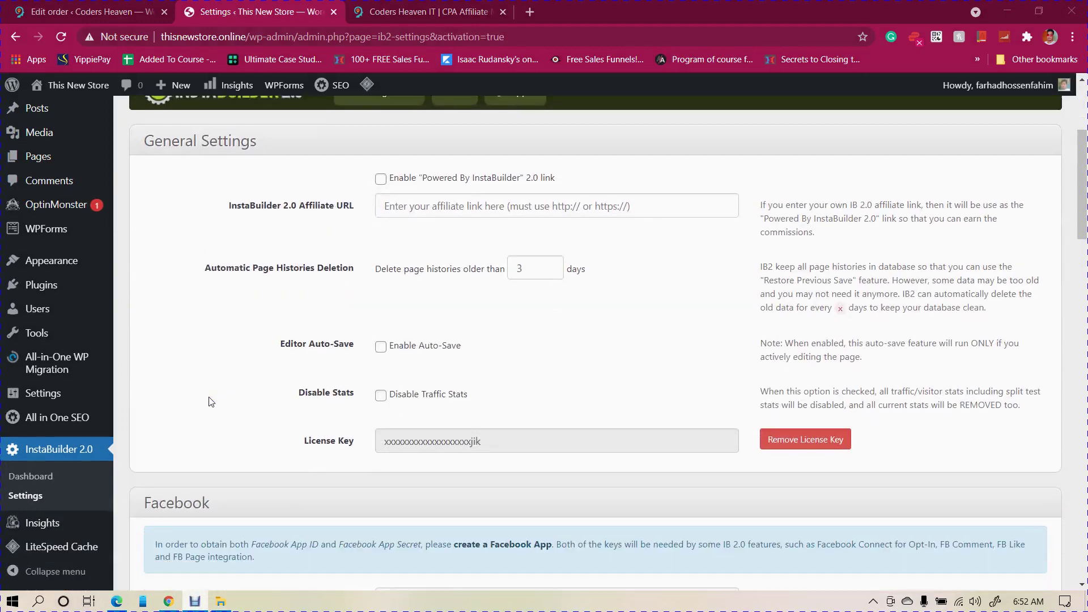
pyautogui.scroll(-6, 209, 401)
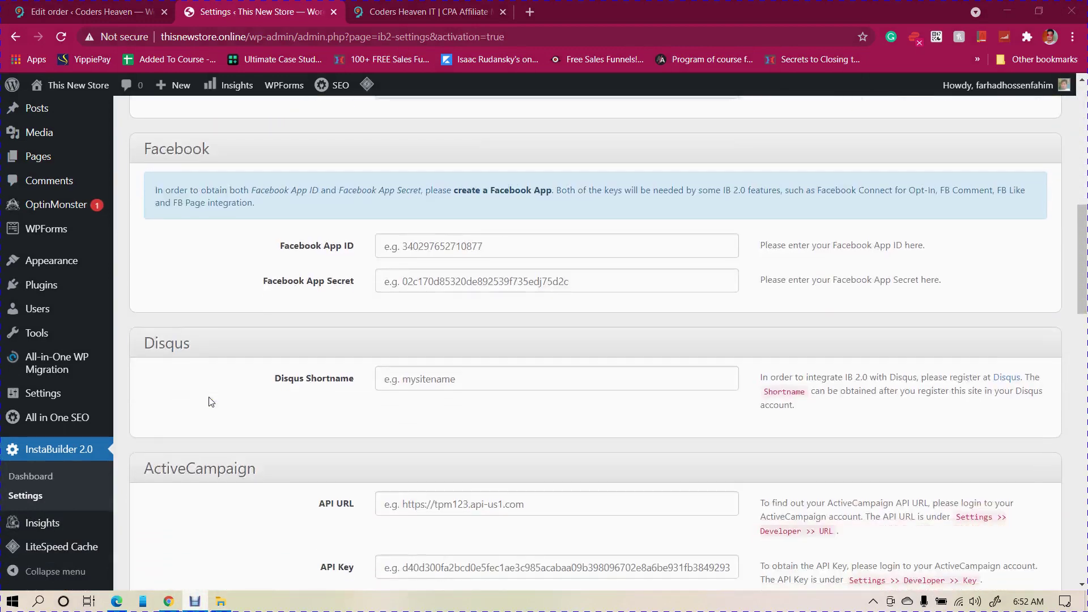
pyautogui.scroll(-7, 211, 401)
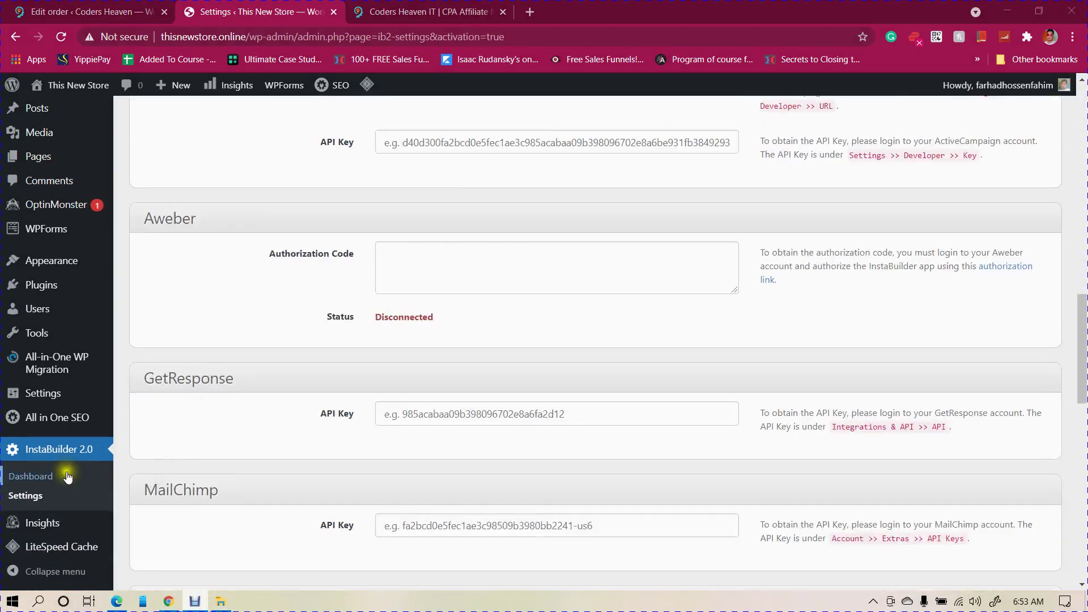
pyautogui.click(40, 477)
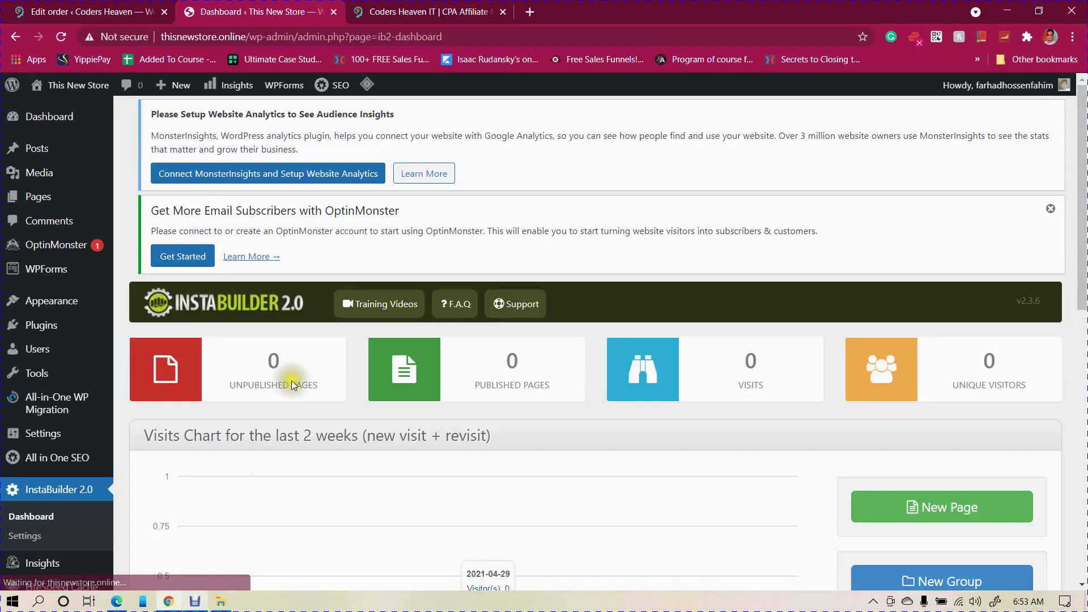
# - Start a new page from a template and preview a sales-page template in a new tab
pyautogui.scroll(-1, 291, 379)
pyautogui.scroll(-3, 307, 366)
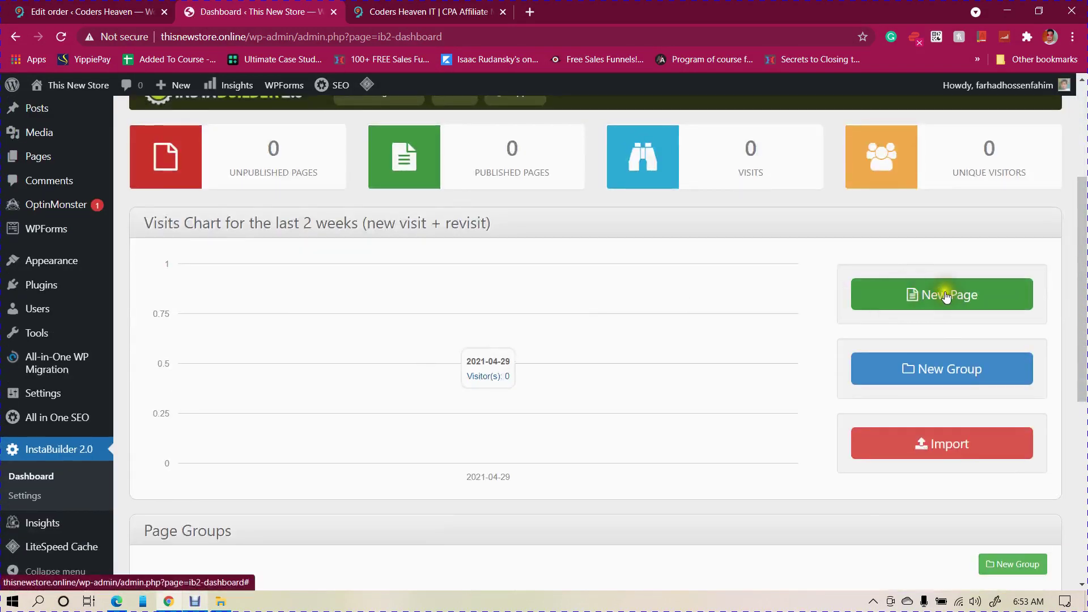
pyautogui.click(945, 295)
pyautogui.scroll(-5, 566, 340)
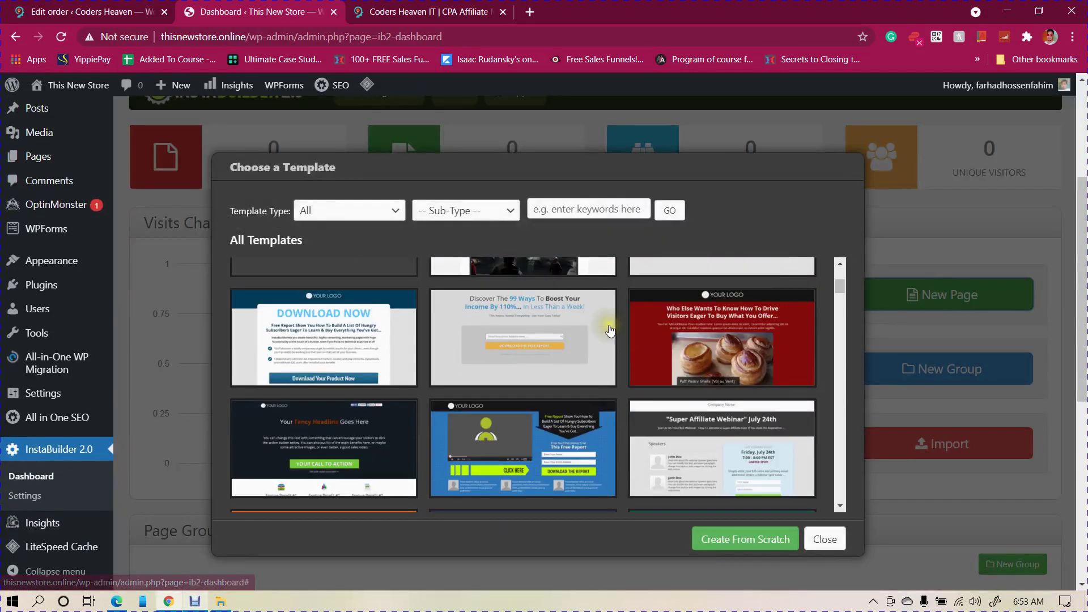
pyautogui.scroll(-5, 620, 339)
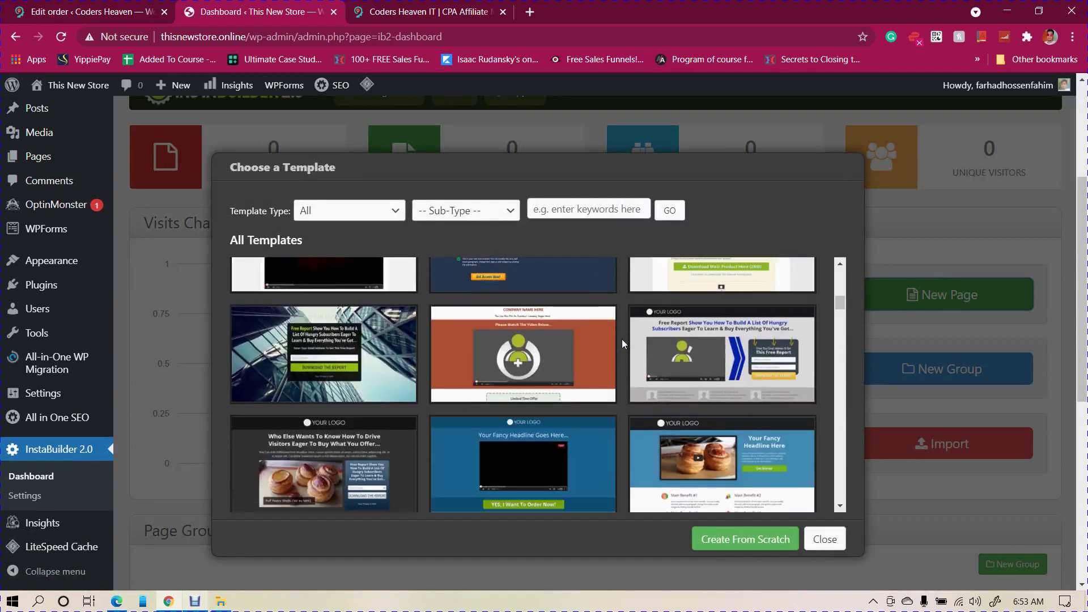
pyautogui.scroll(-6, 621, 339)
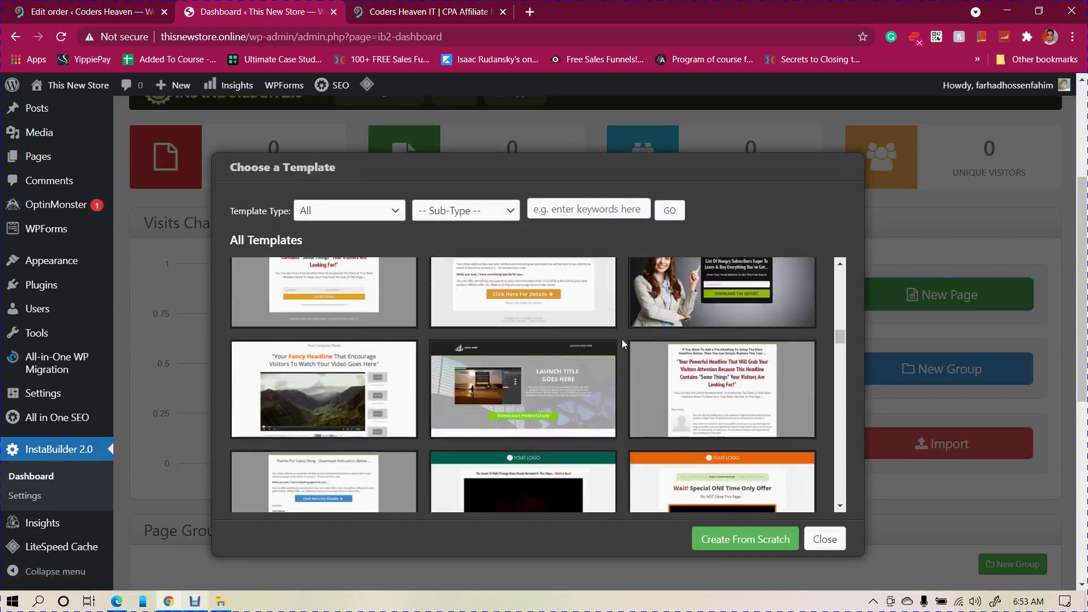
pyautogui.scroll(3, 709, 391)
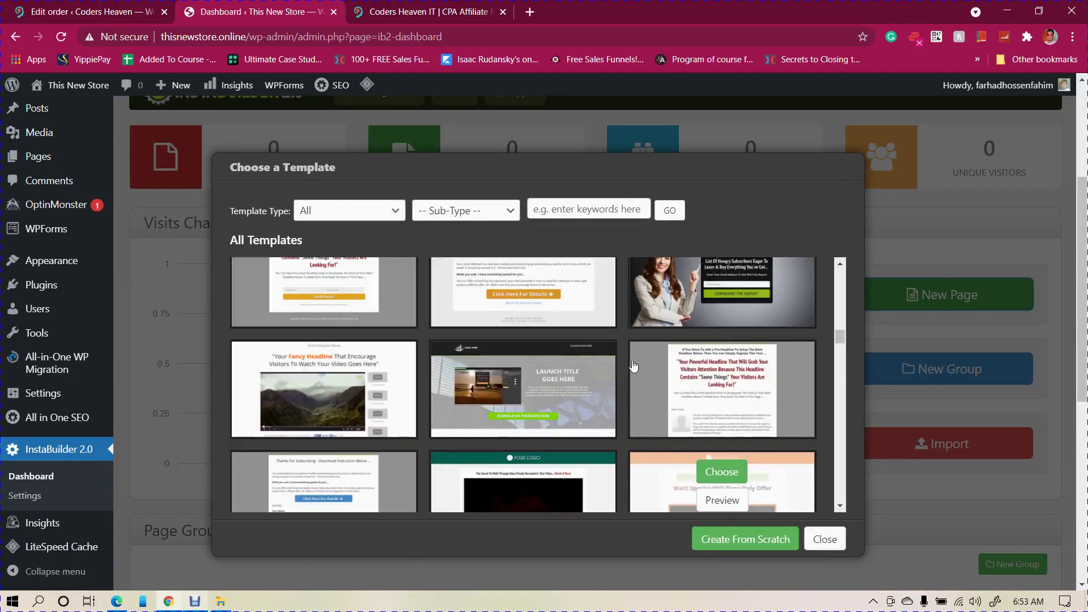
pyautogui.click(709, 389)
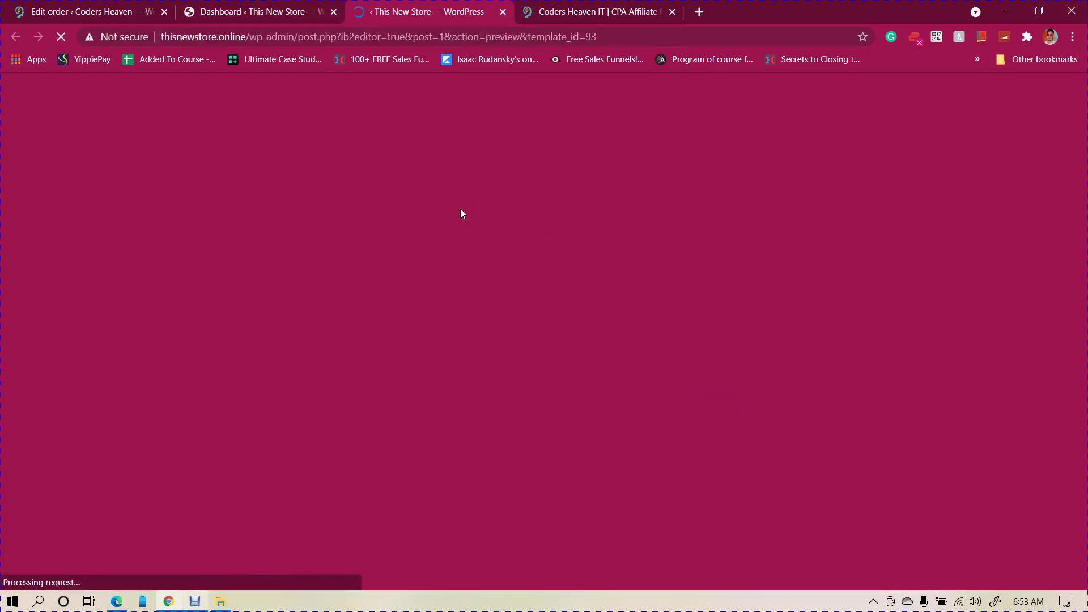
# - Back on the Dashboard tab, choose the previewed sales-letter template to build a new page
pyautogui.scroll(-12, 448, 218)
pyautogui.scroll(12, 447, 220)
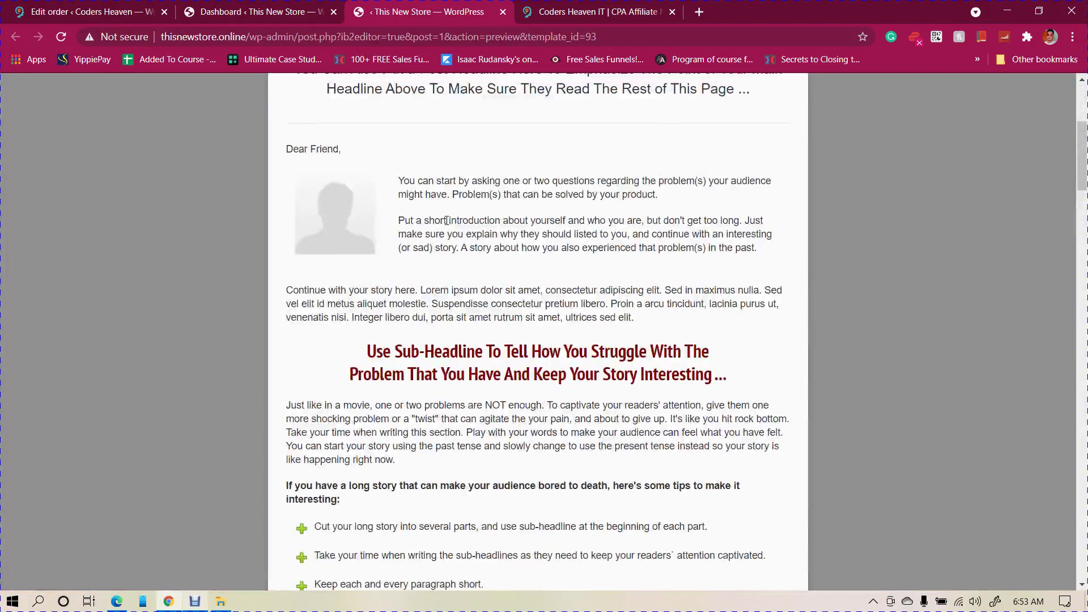
pyautogui.click(243, 11)
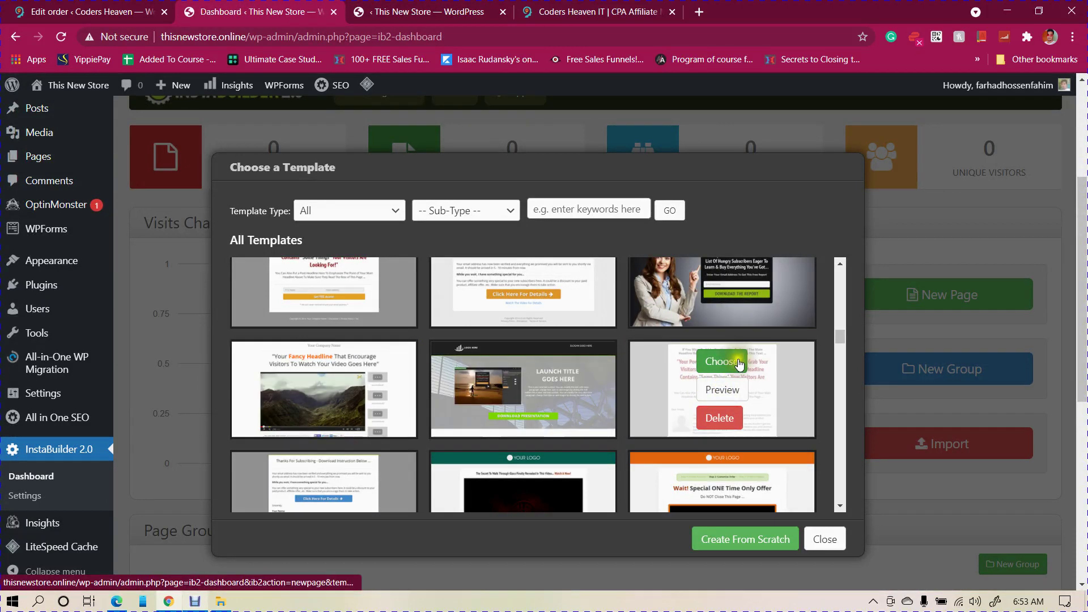
pyautogui.click(723, 361)
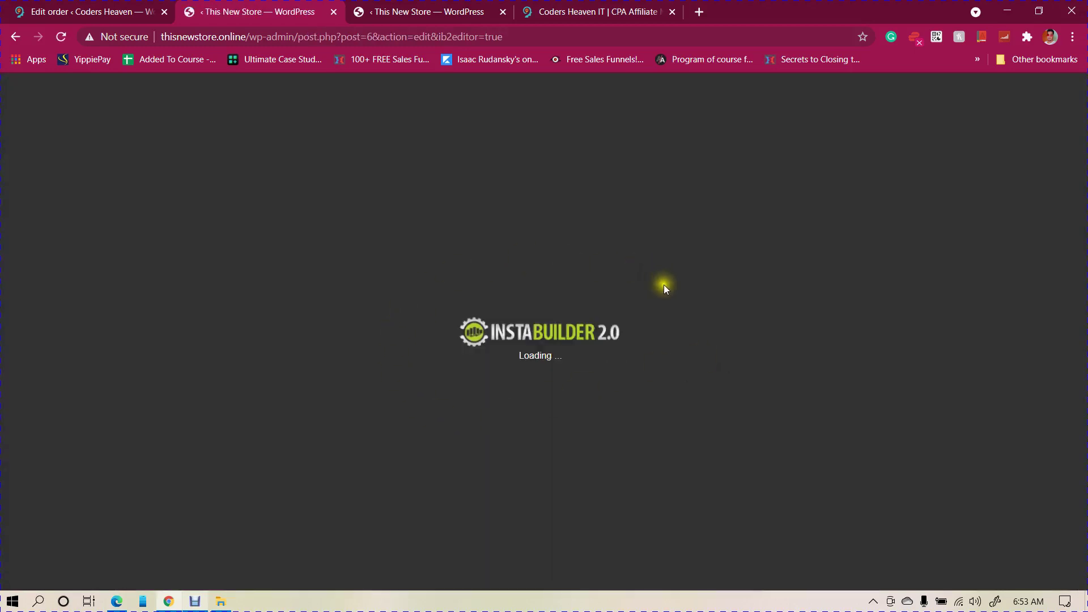
pyautogui.scroll(-4, 534, 305)
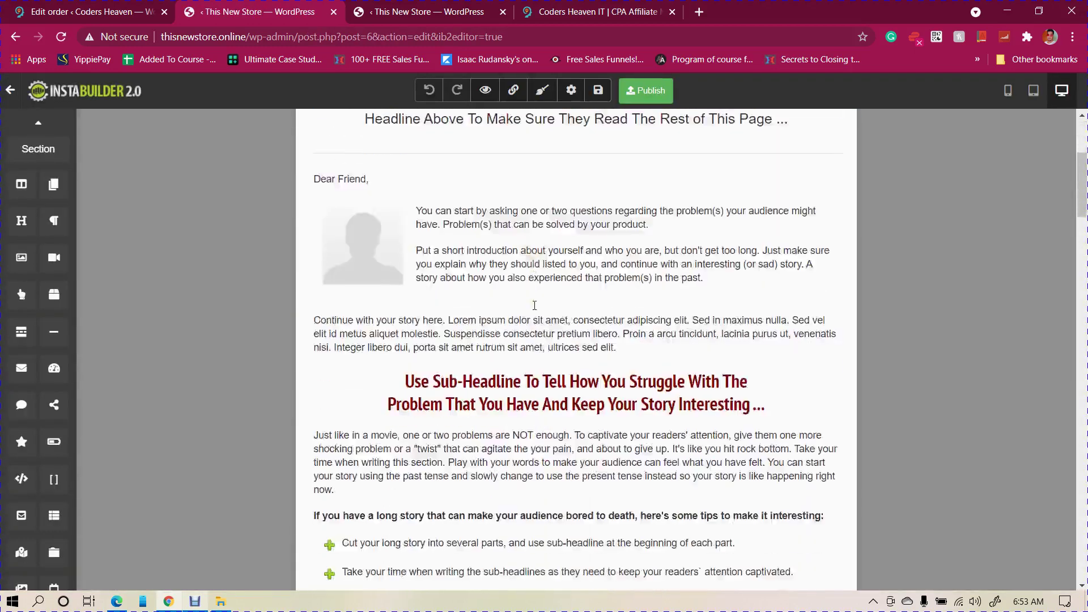
pyautogui.scroll(-8, 534, 305)
pyautogui.scroll(12, 510, 255)
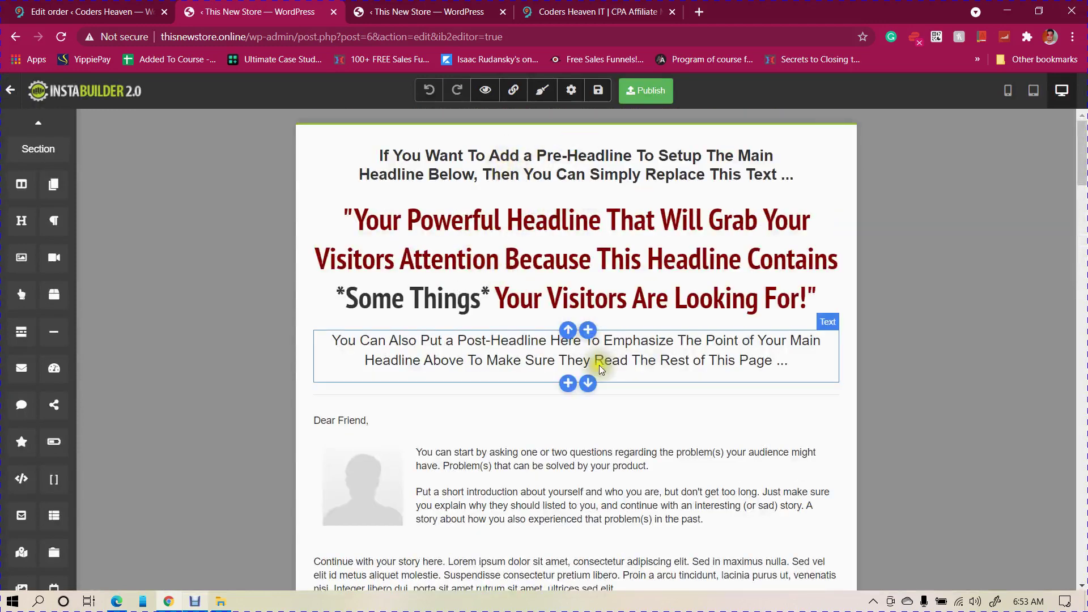
# - Replace the post-headline text with 'You can change anything you want with this landing page builder.'
pyautogui.click(682, 343)
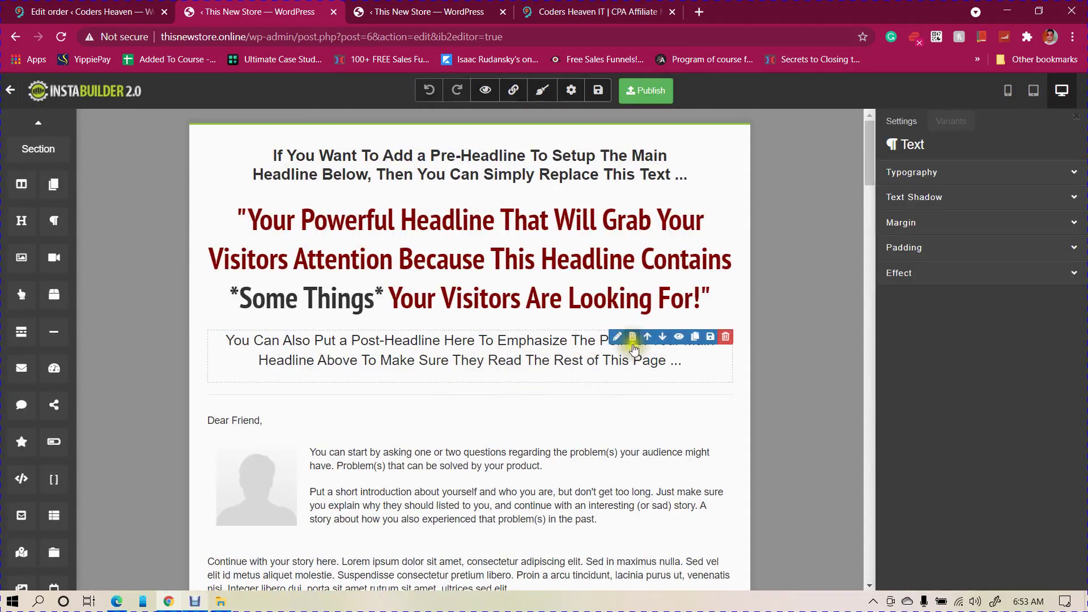
pyautogui.click(501, 352)
pyautogui.click(473, 354)
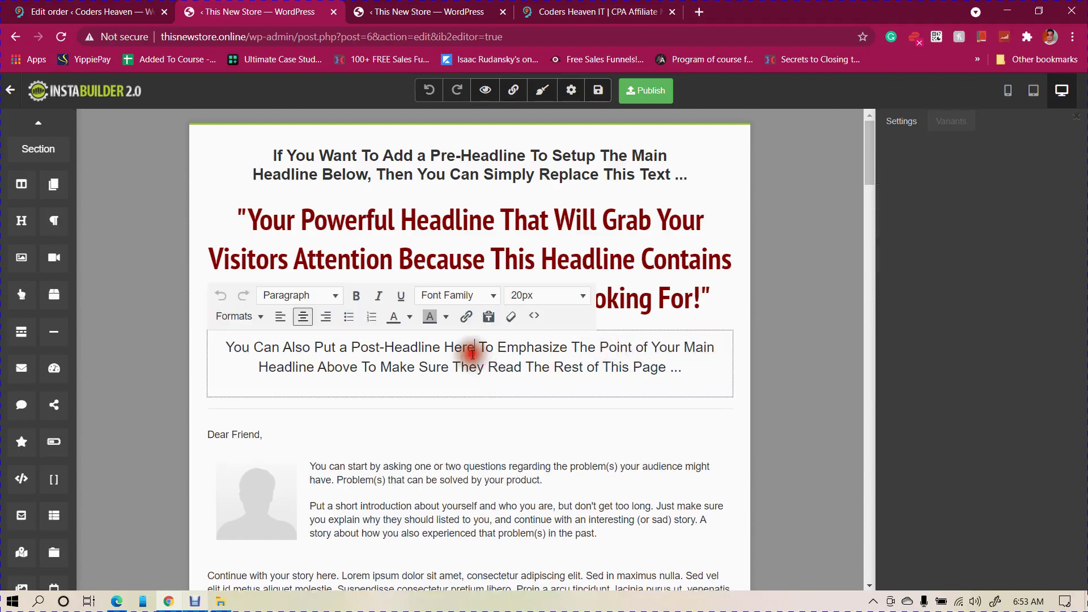
pyautogui.moveTo(227, 346); pyautogui.dragTo(707, 370)
pyautogui.write('Y')
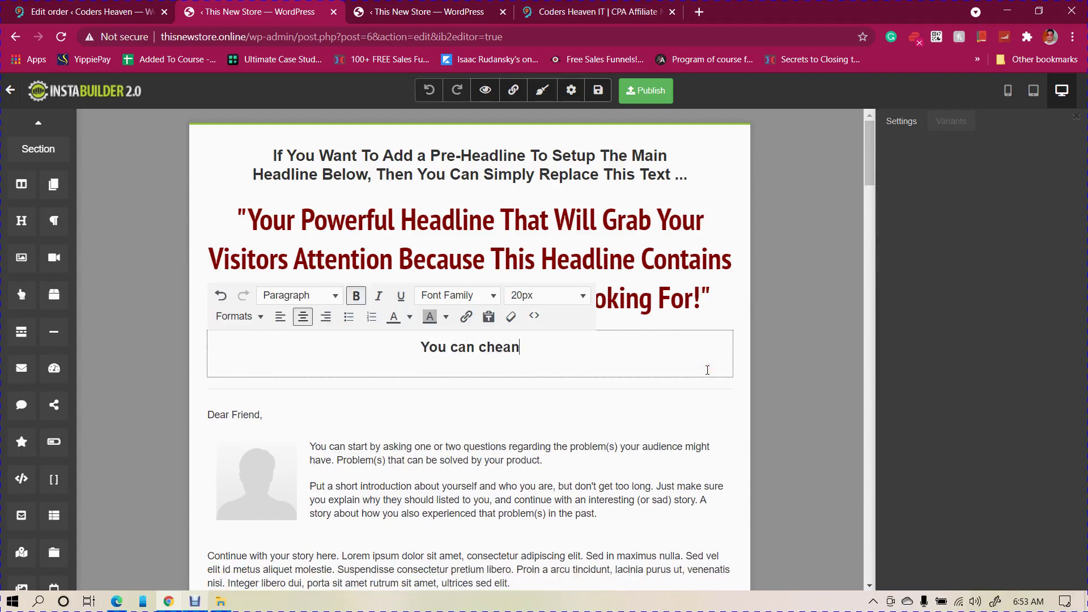
pyautogui.write('ou can cha')
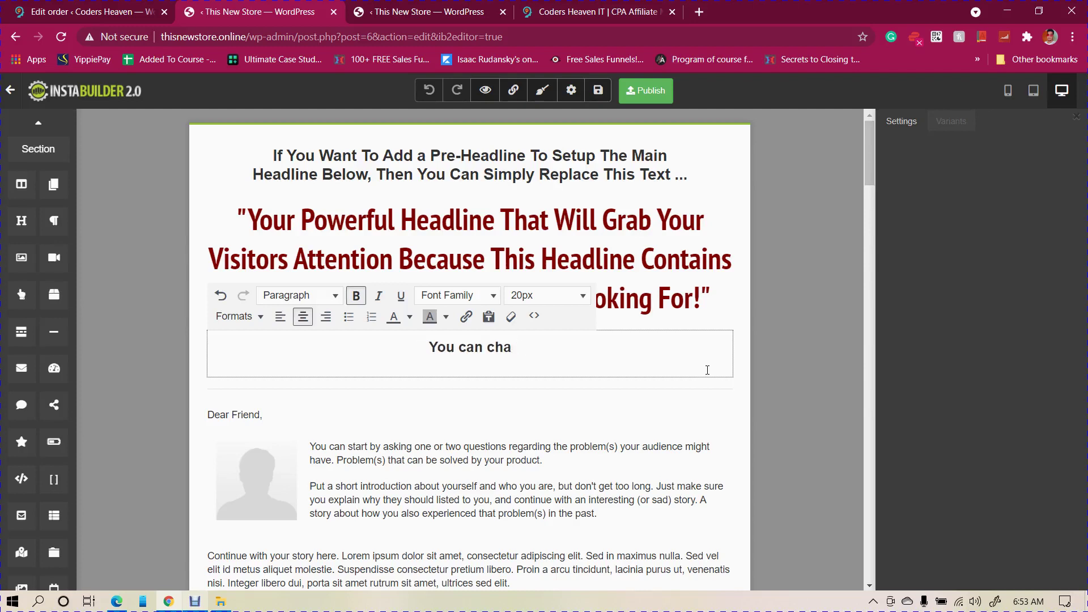
pyautogui.write('gne  anythi')
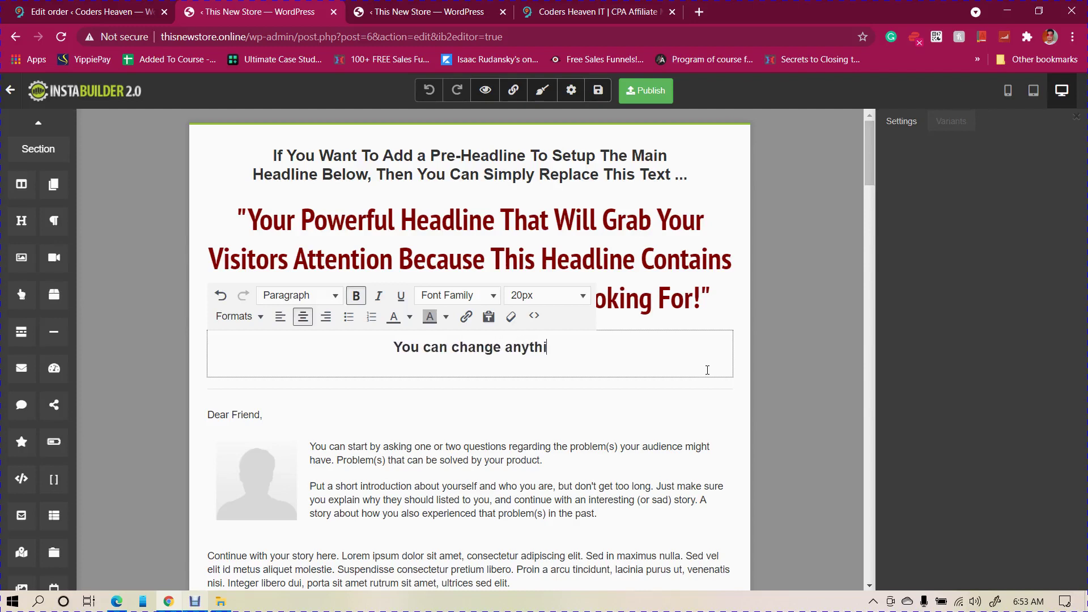
pyautogui.write('ng you want ')
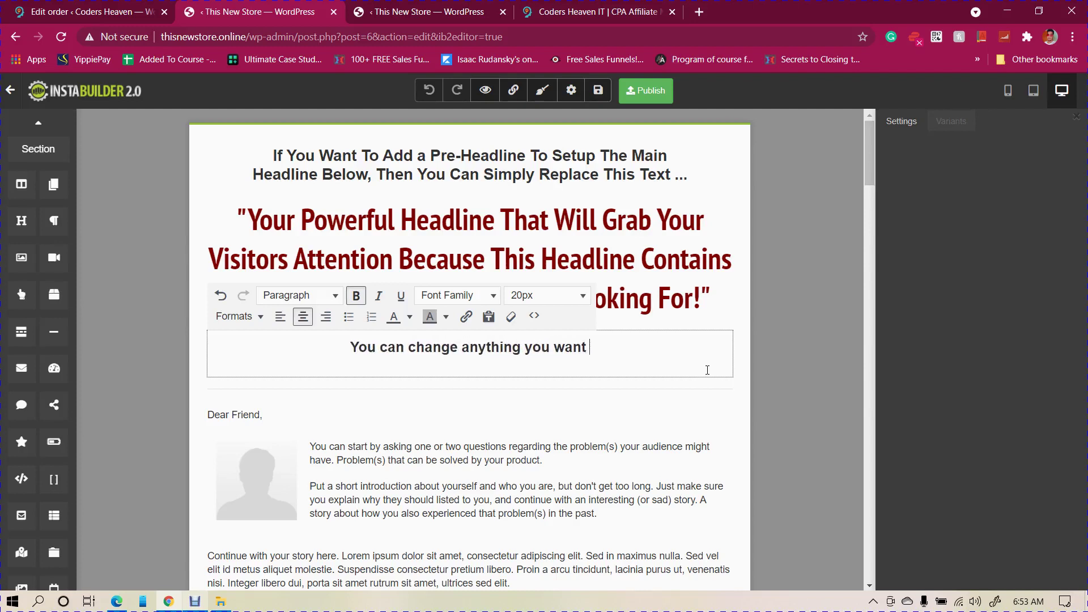
pyautogui.write('with this landin')
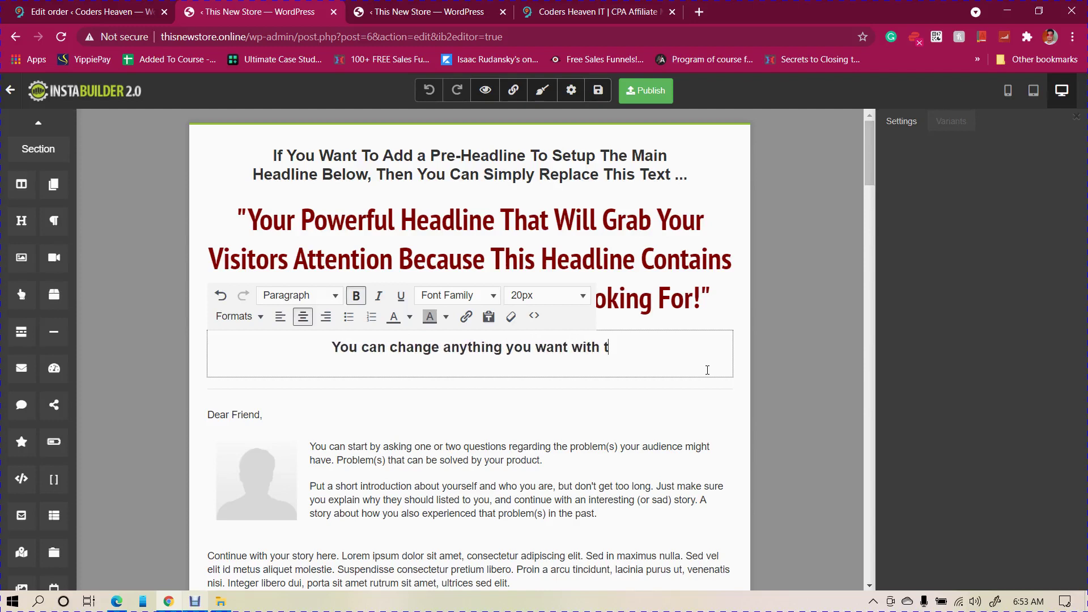
pyautogui.write('g page builder.')
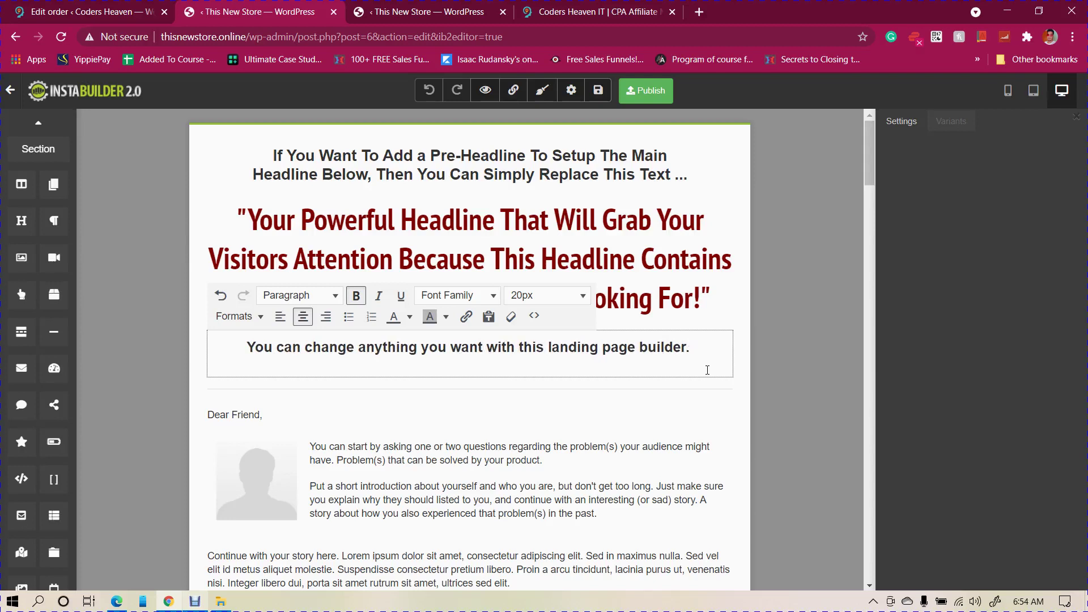
# - Leave text editing, scroll through the sales page, then bring up the Coders Heaven order email in Gmail
pyautogui.click(725, 237)
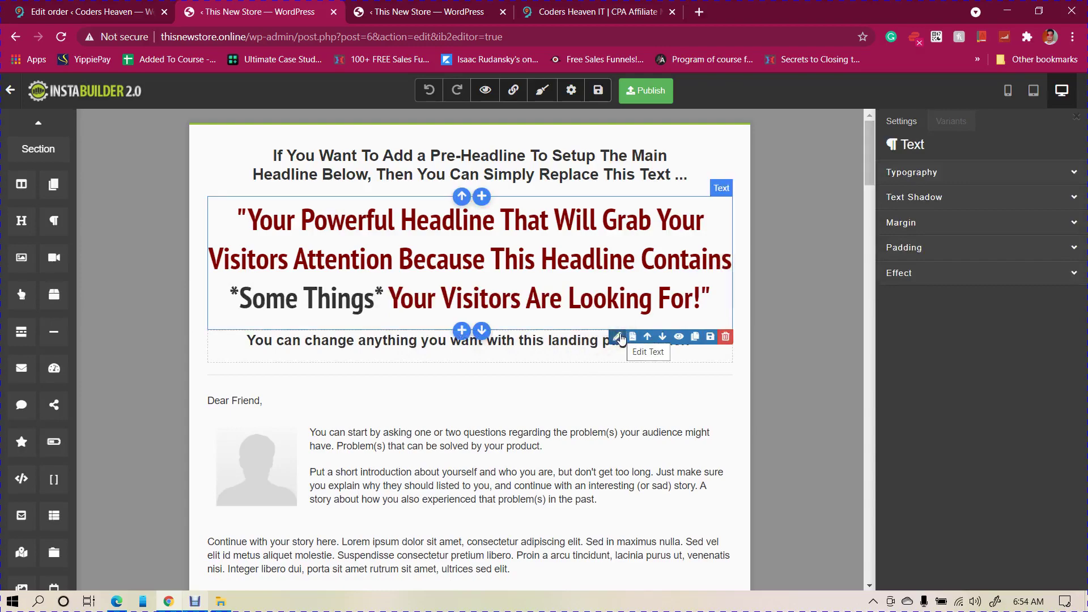
pyautogui.scroll(-3, 510, 369)
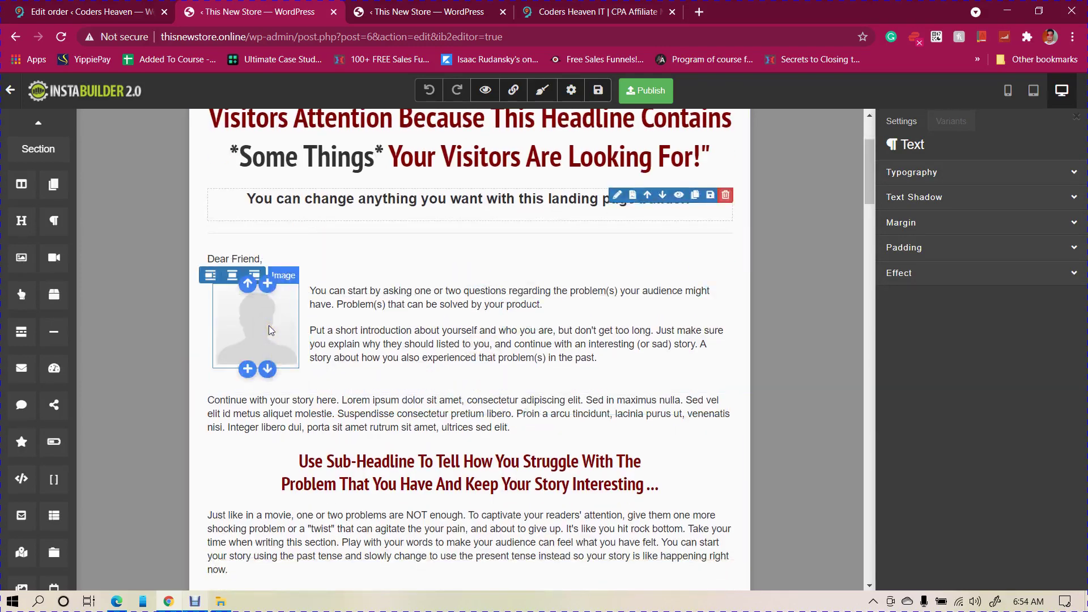
pyautogui.scroll(-15, 608, 343)
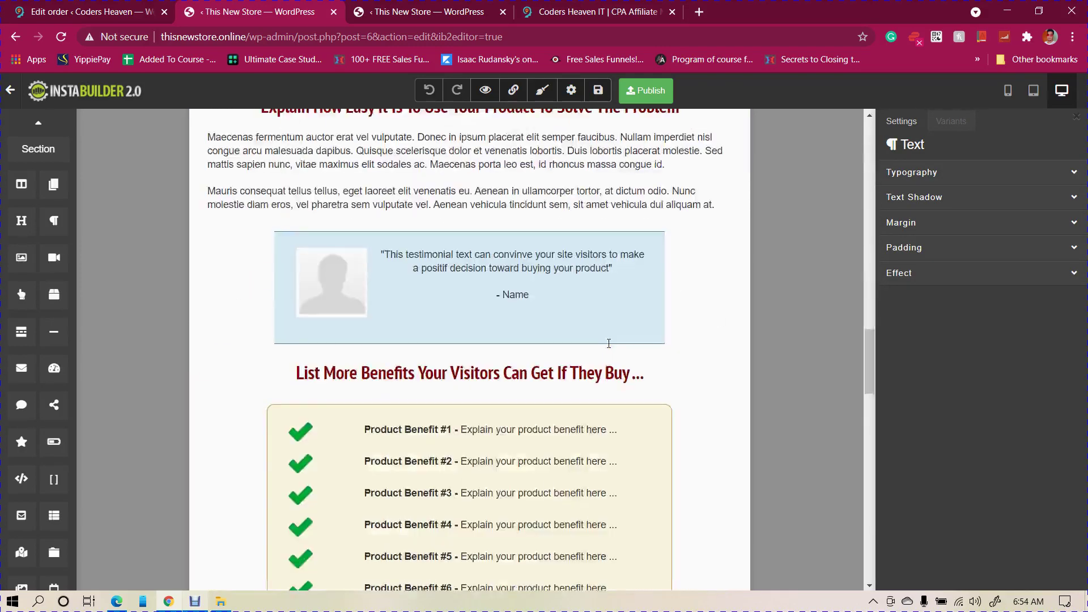
pyautogui.scroll(-20, 609, 343)
pyautogui.scroll(4, 608, 343)
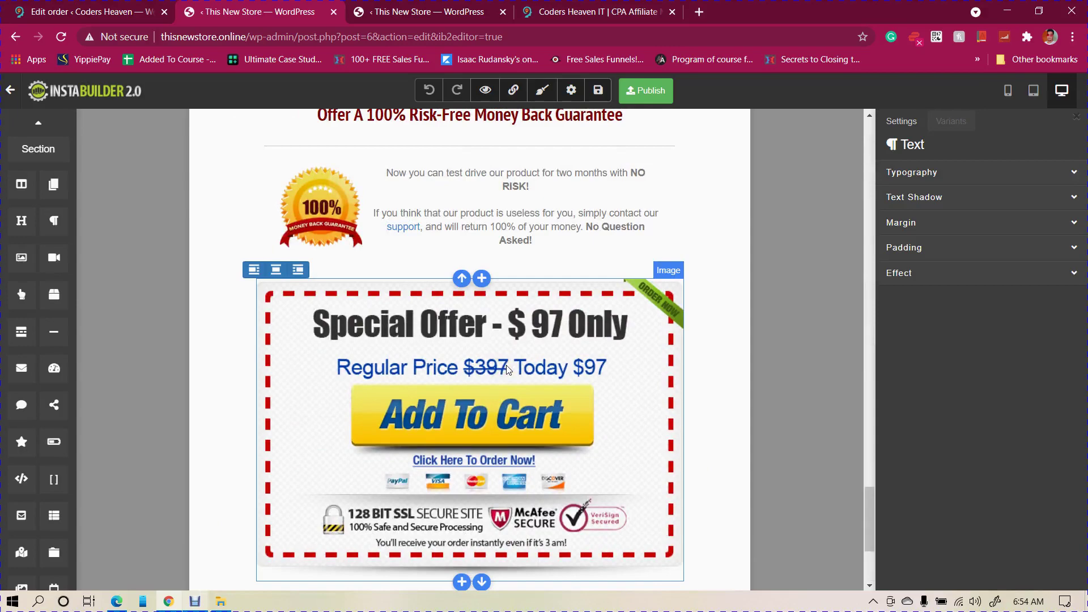
pyautogui.scroll(15, 507, 369)
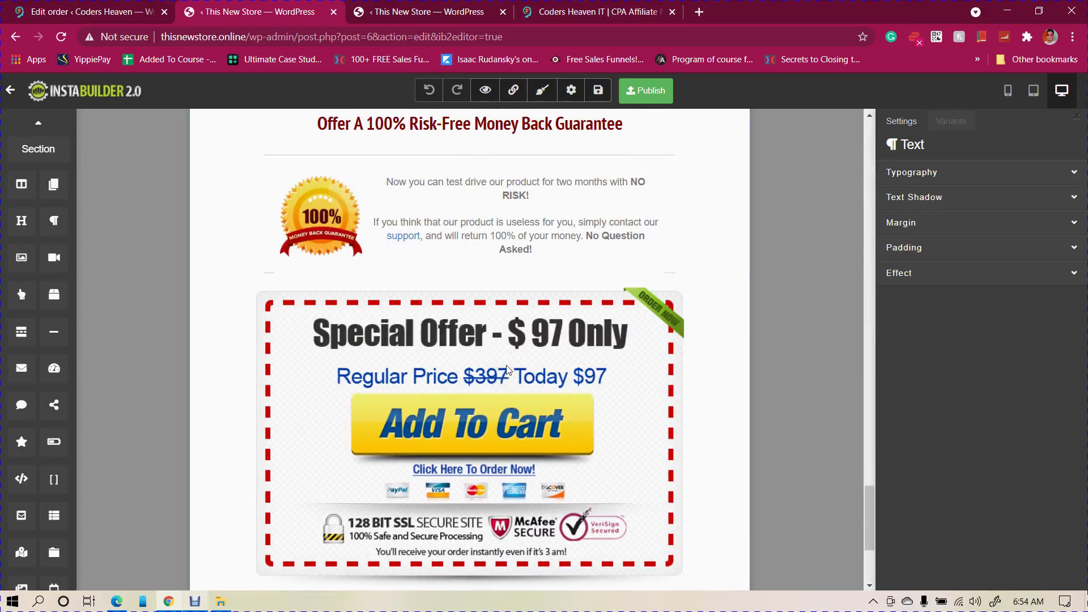
pyautogui.scroll(10, 507, 369)
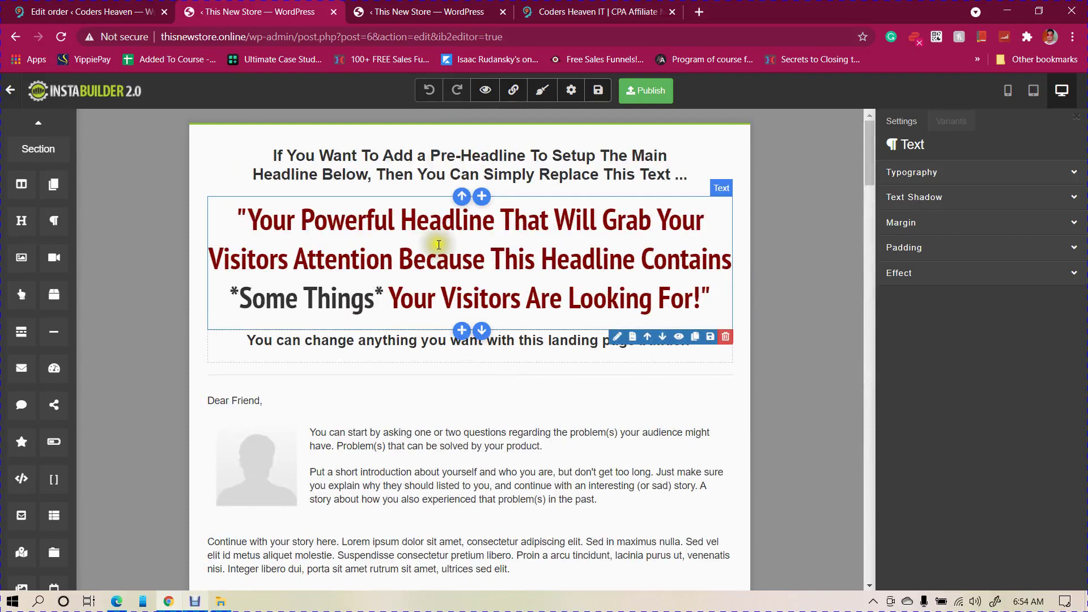
pyautogui.click(114, 603)
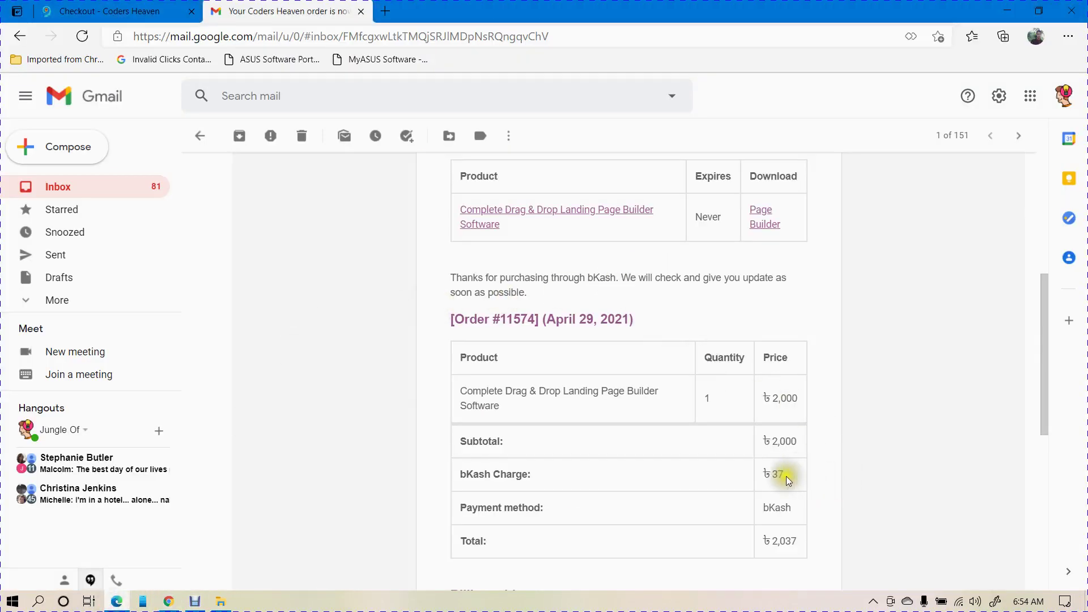
pyautogui.scroll(3, 412, 345)
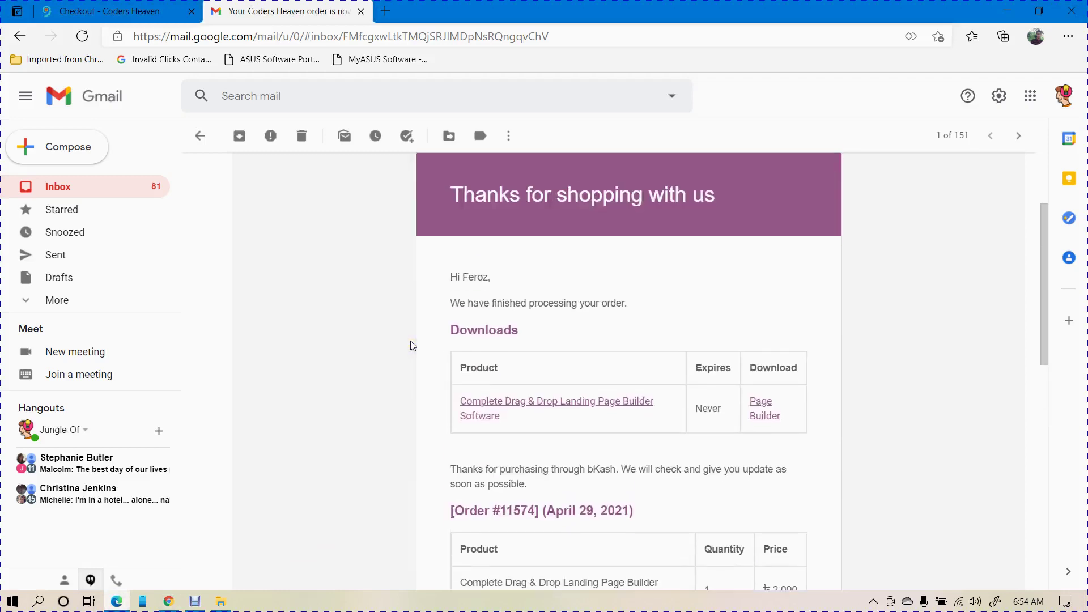